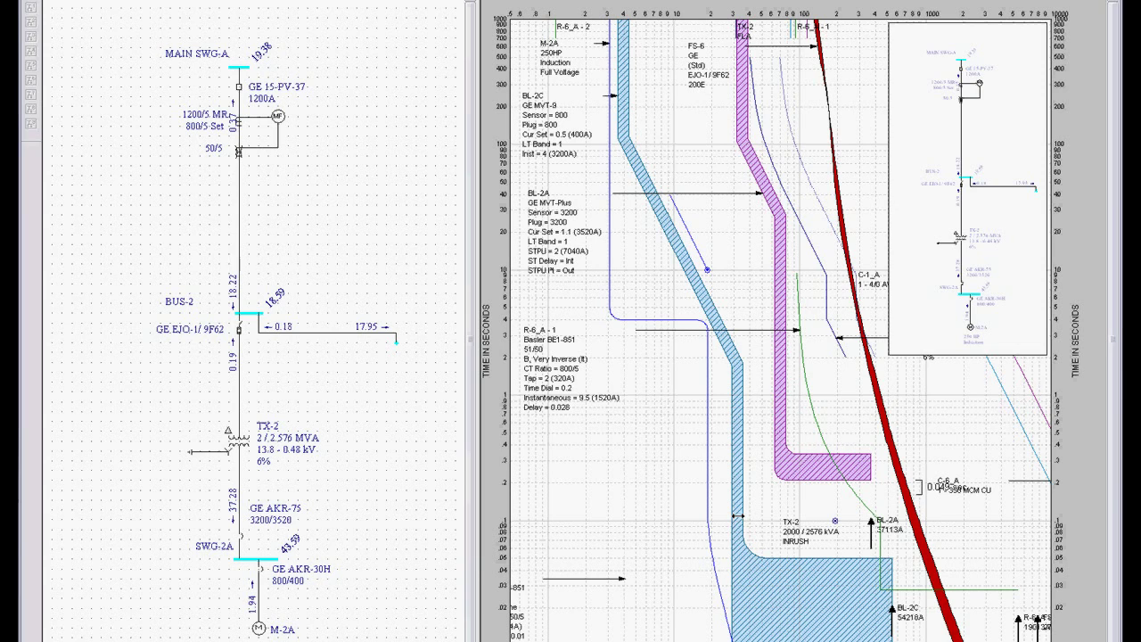
Drag the BL-2C instantaneous pickup down to 1.5 (1200A) on the TCC plot
left_click_drag(737, 515, 688, 516)
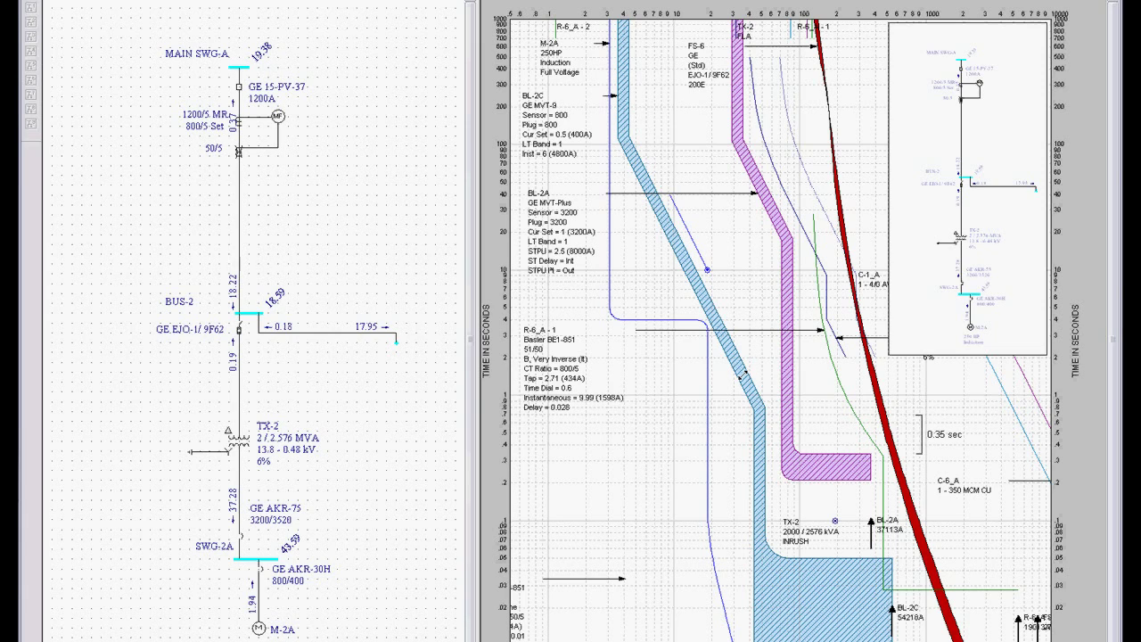
Show the grey original curves for the BL-2A breaker and the FS-6 fuse
left_click(742, 374)
right_click(742, 374)
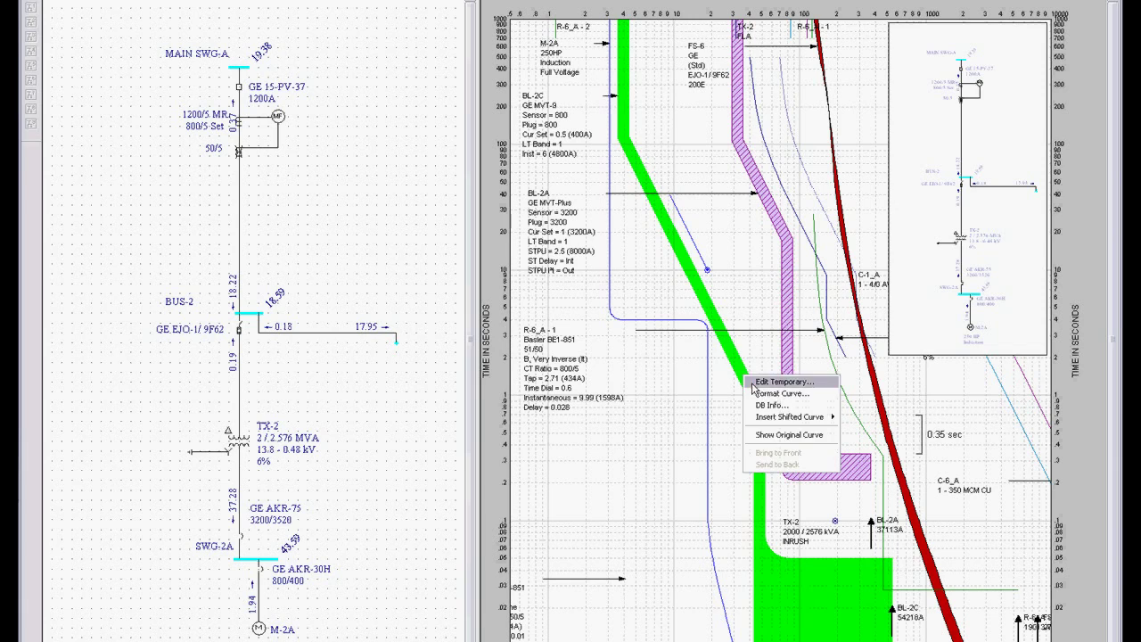
left_click(783, 435)
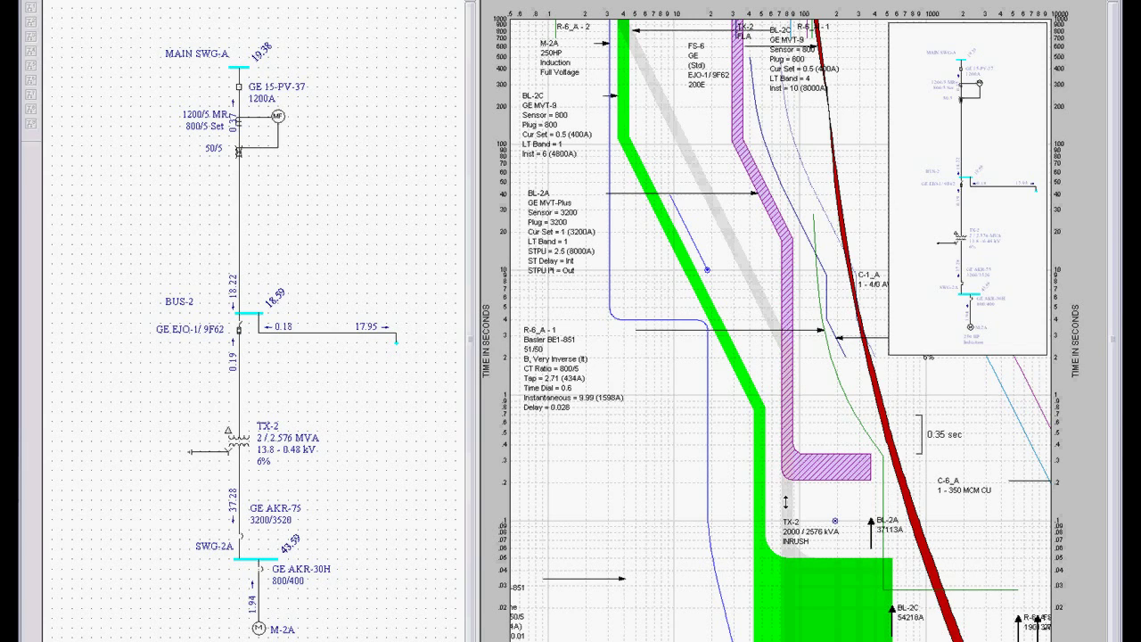
left_click(783, 283)
right_click(784, 283)
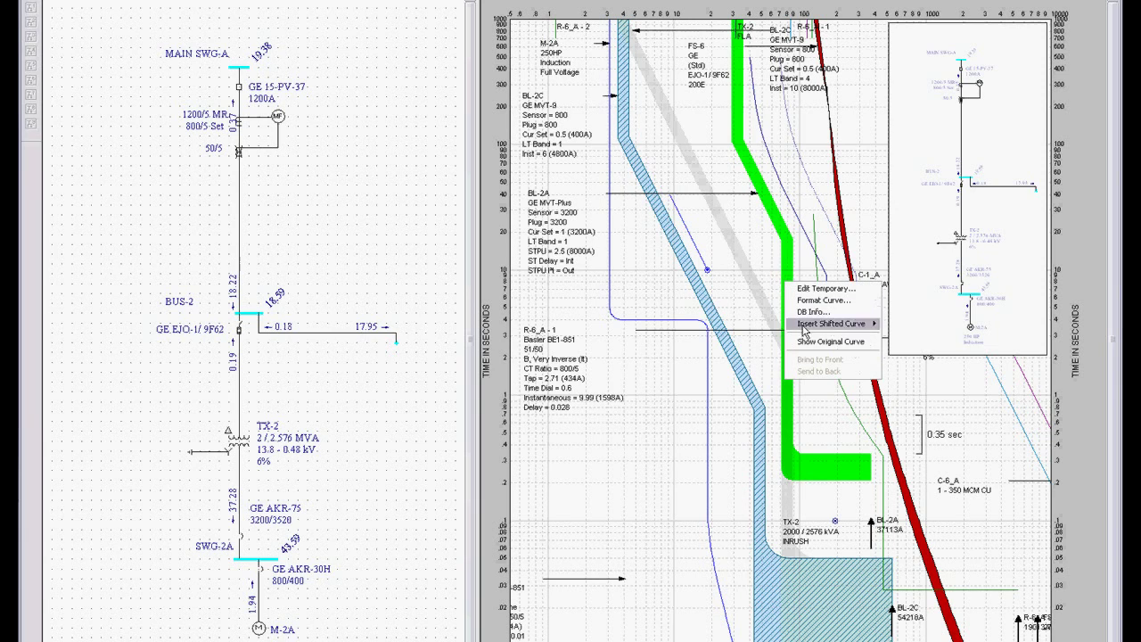
left_click(805, 342)
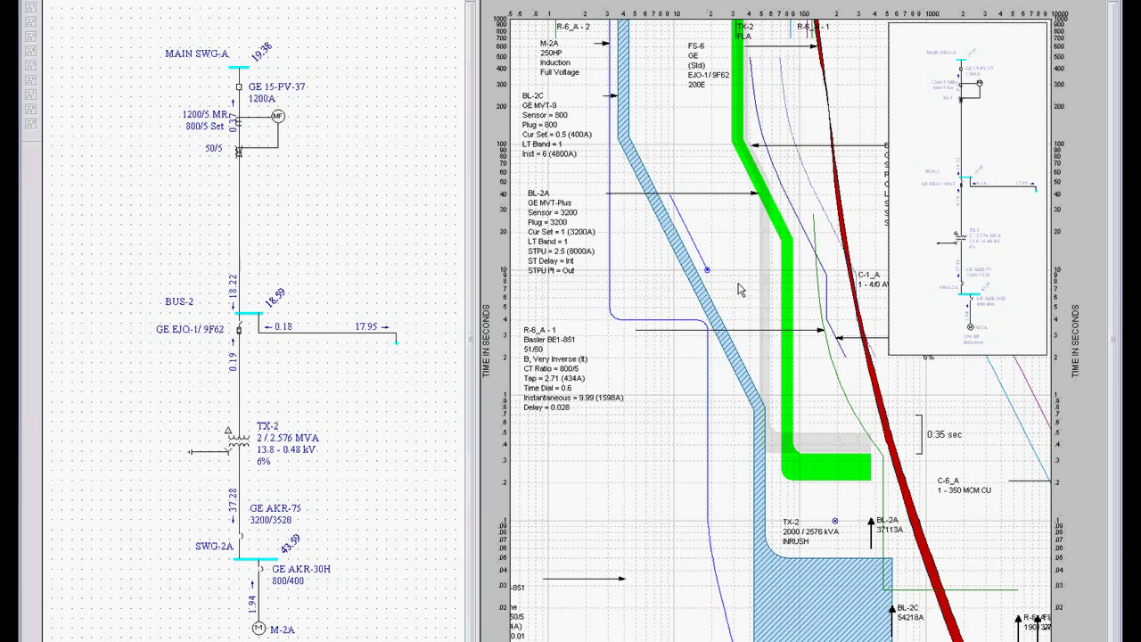
left_click(809, 406)
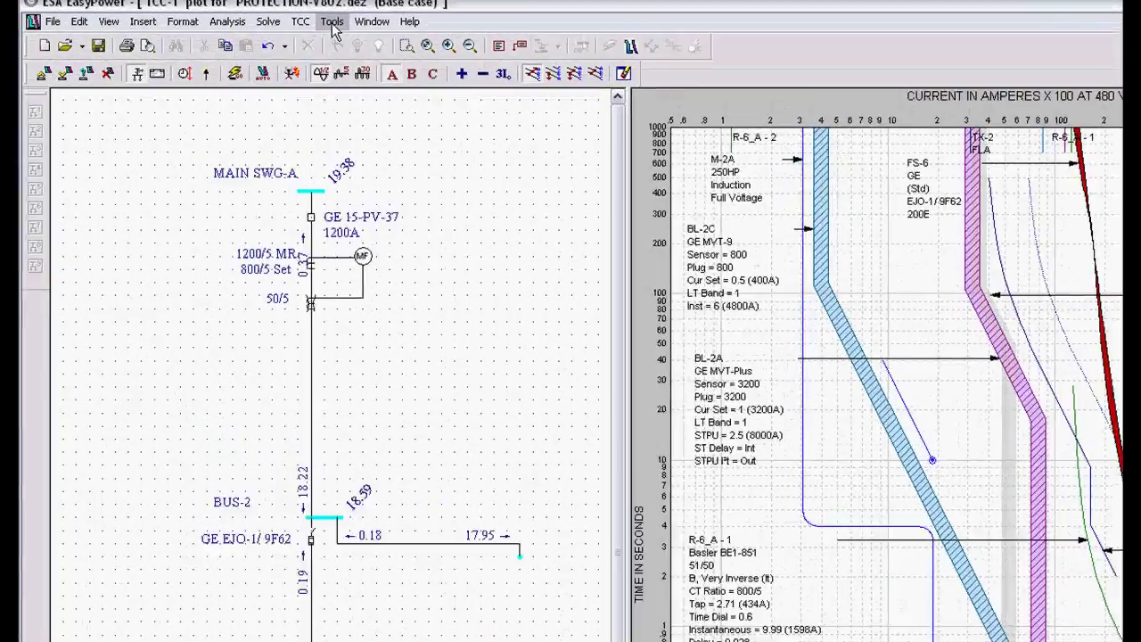
left_click(332, 21)
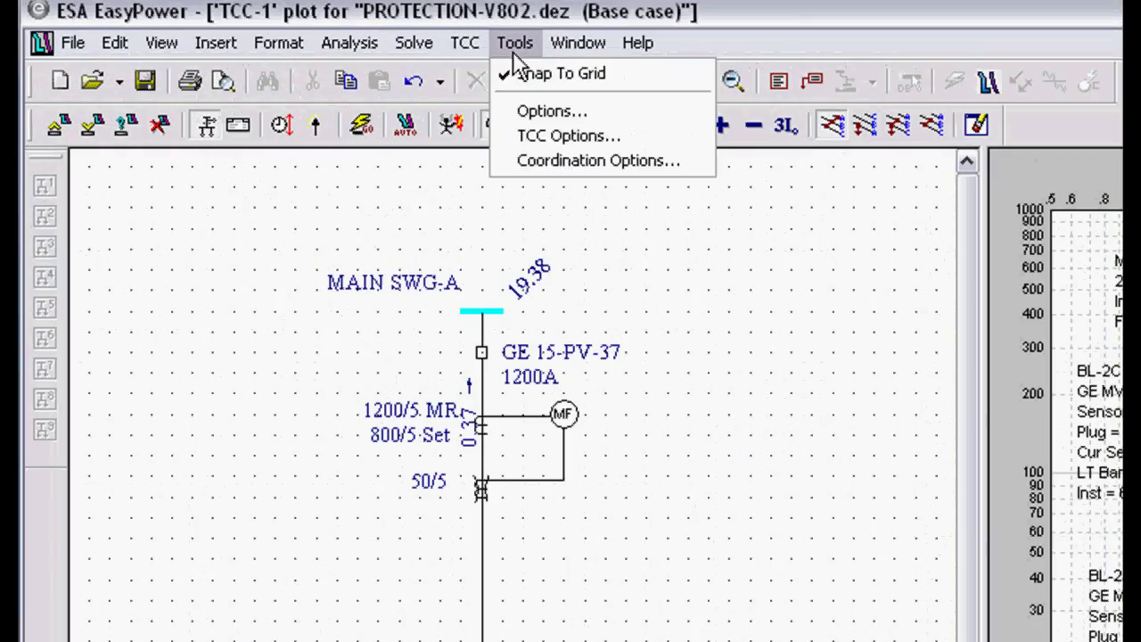
left_click(351, 93)
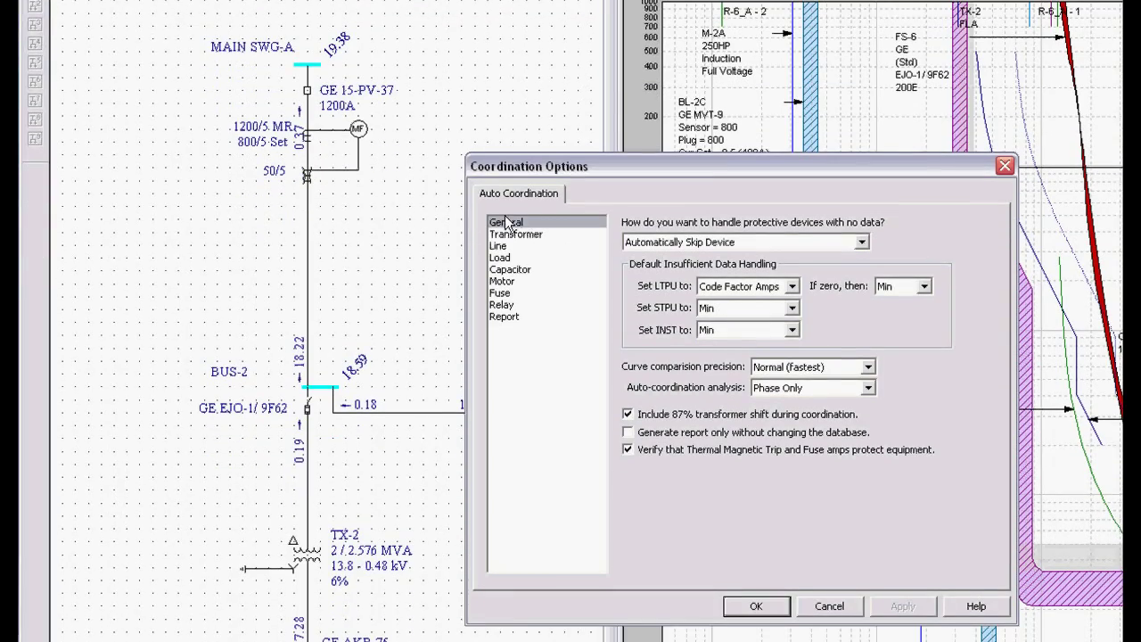
left_click(517, 262)
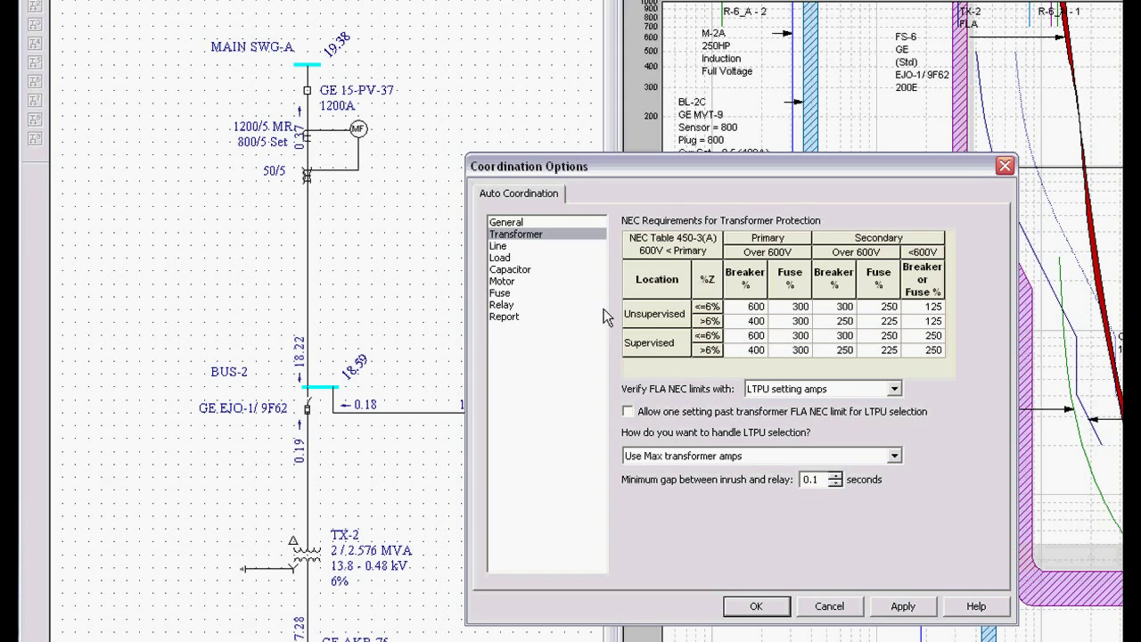
left_click(501, 307)
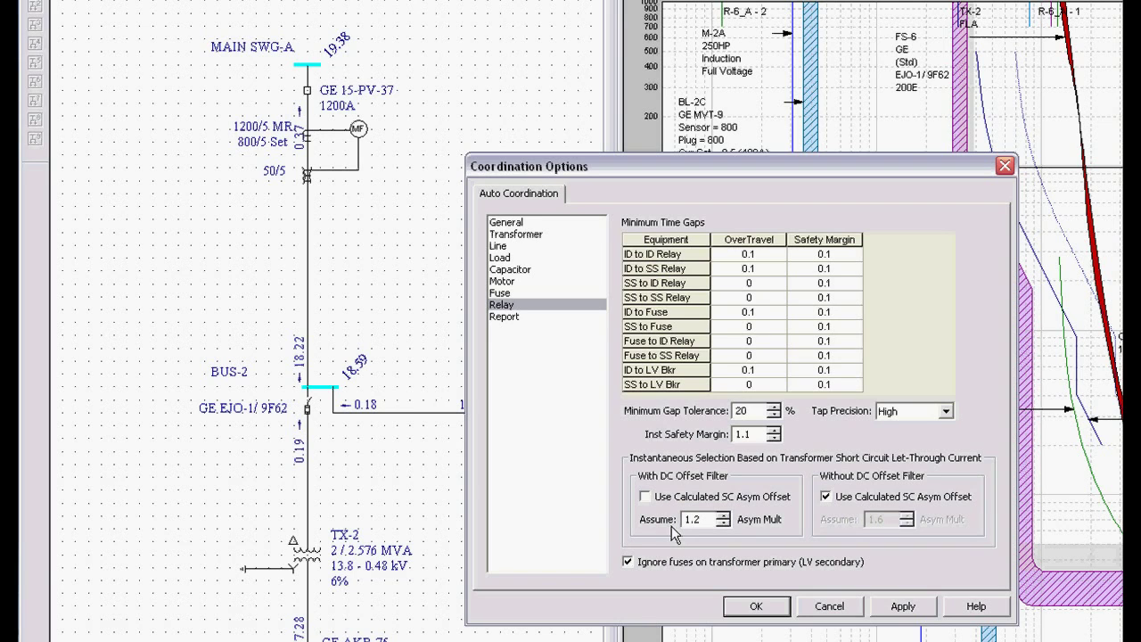
left_click(815, 610)
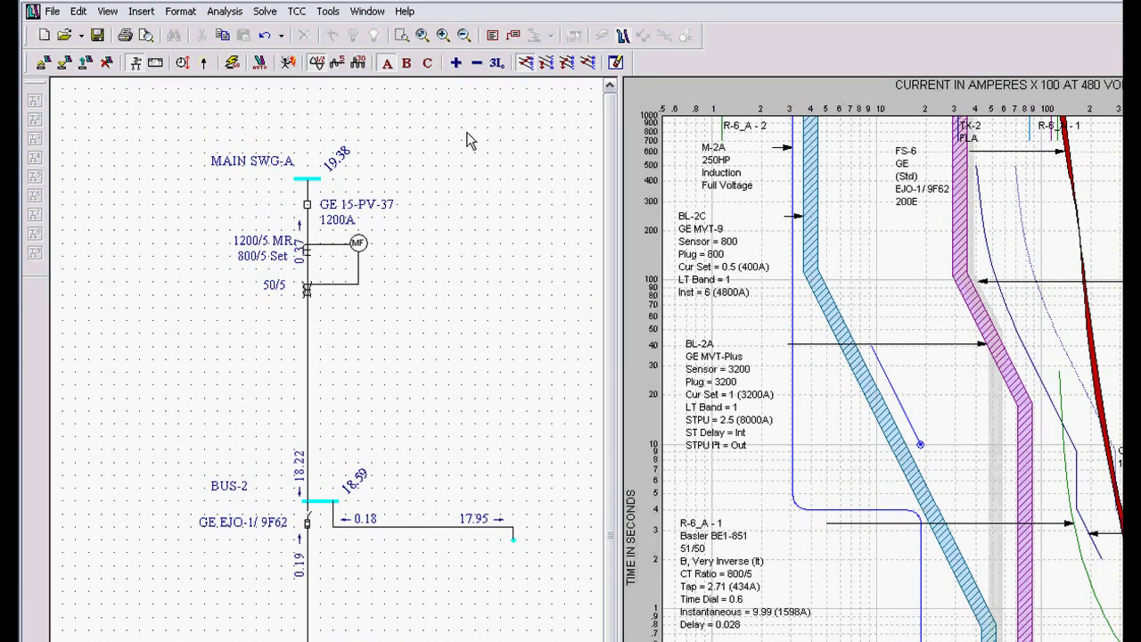
Bring up the Auto Coordination Phase Report for BL-2A and zoom its text in two levels
left_click(368, 13)
left_click(437, 174)
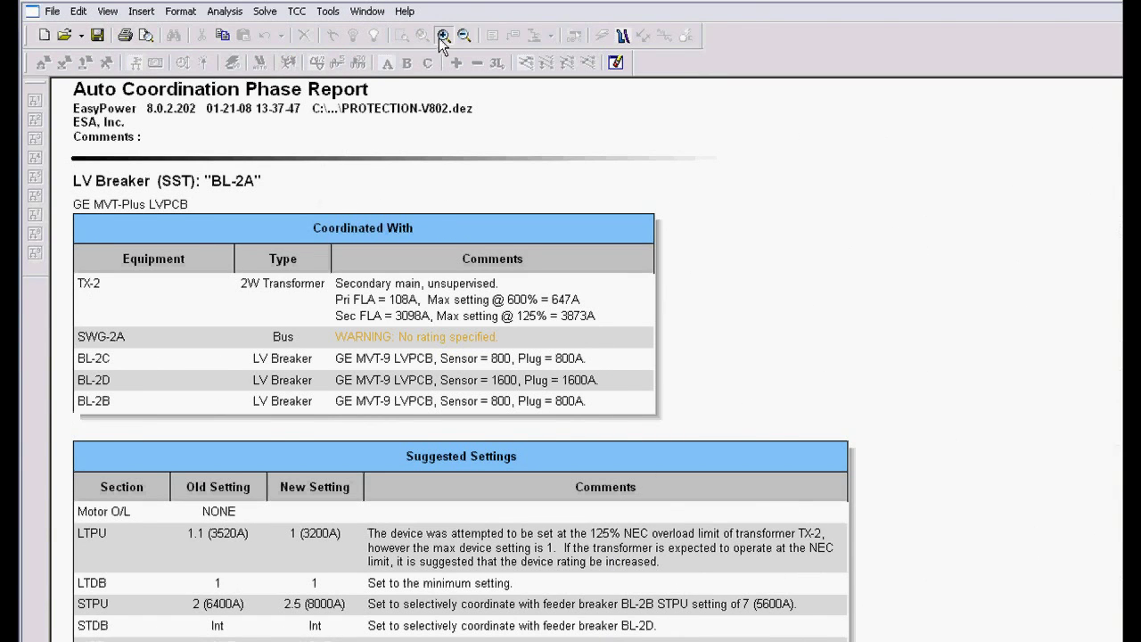
left_click(442, 36)
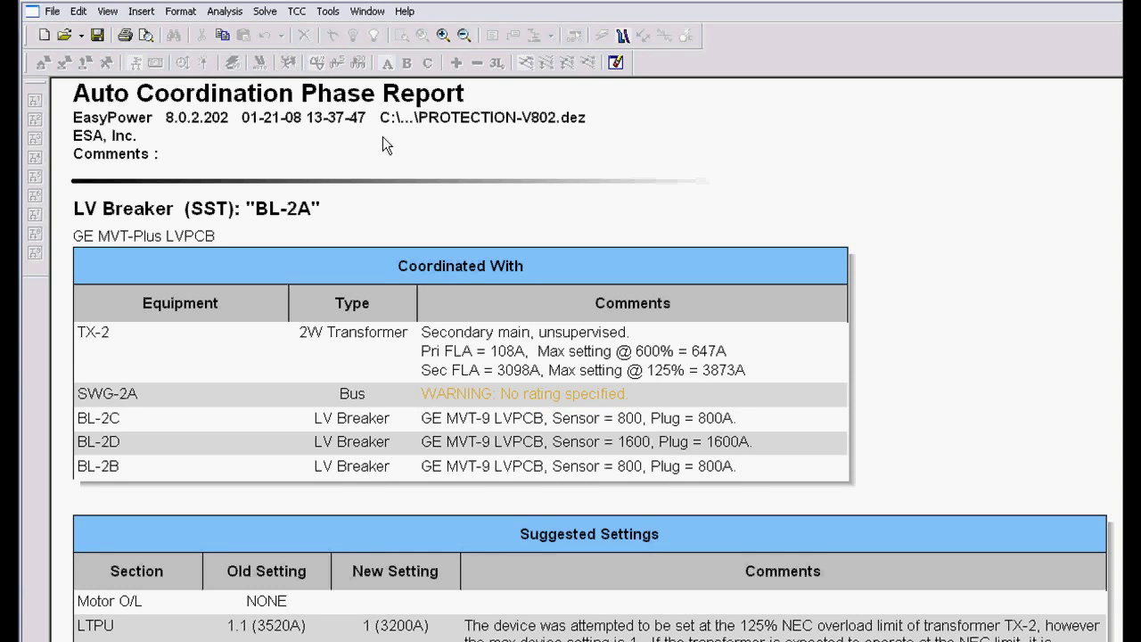
left_click(442, 37)
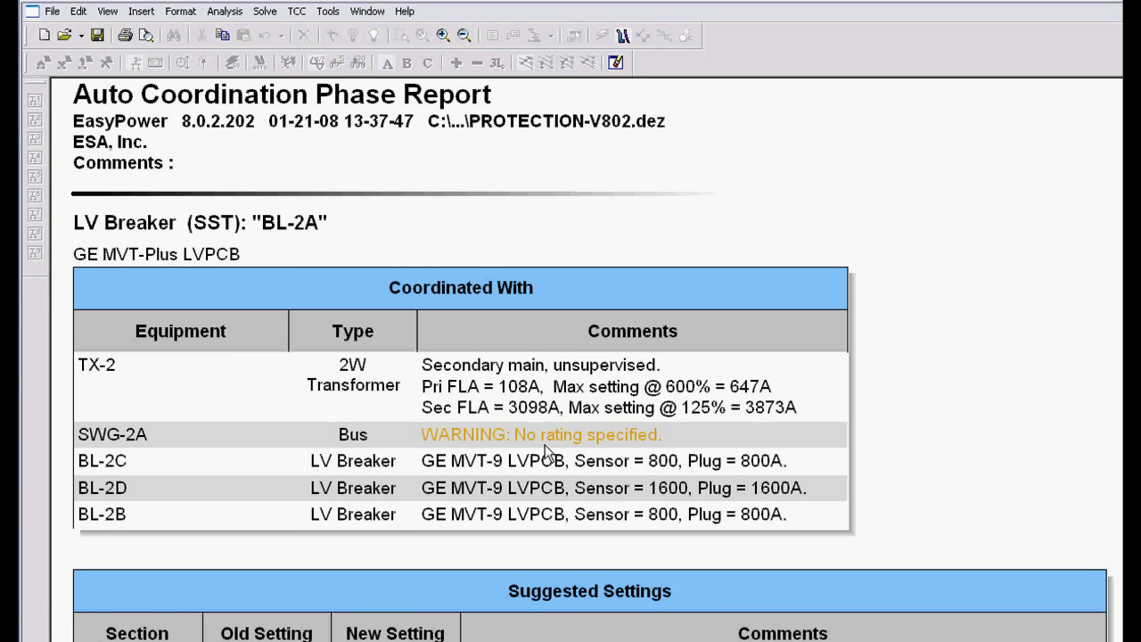
scroll(547, 452, "down", 1)
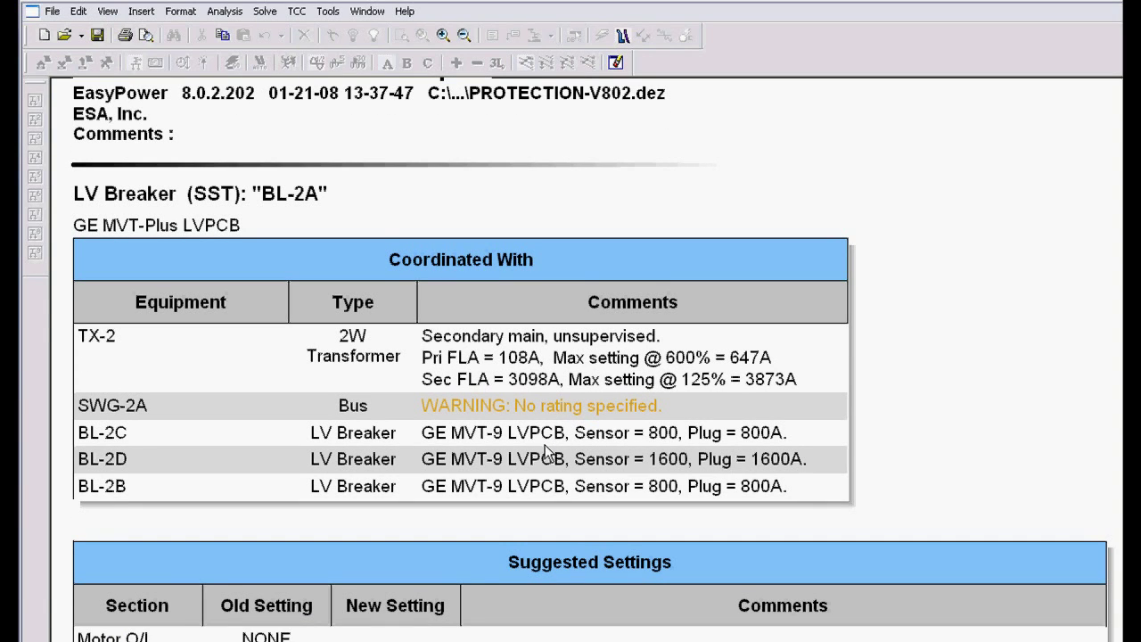
scroll(547, 452, "down", 1)
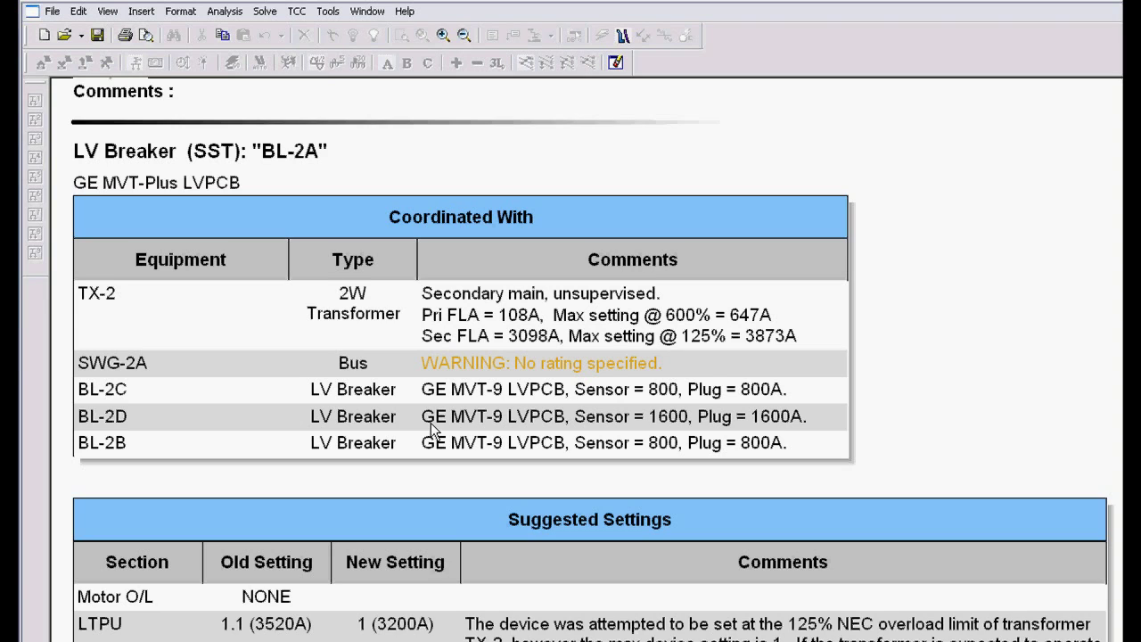
scroll(430, 429, "down", 3)
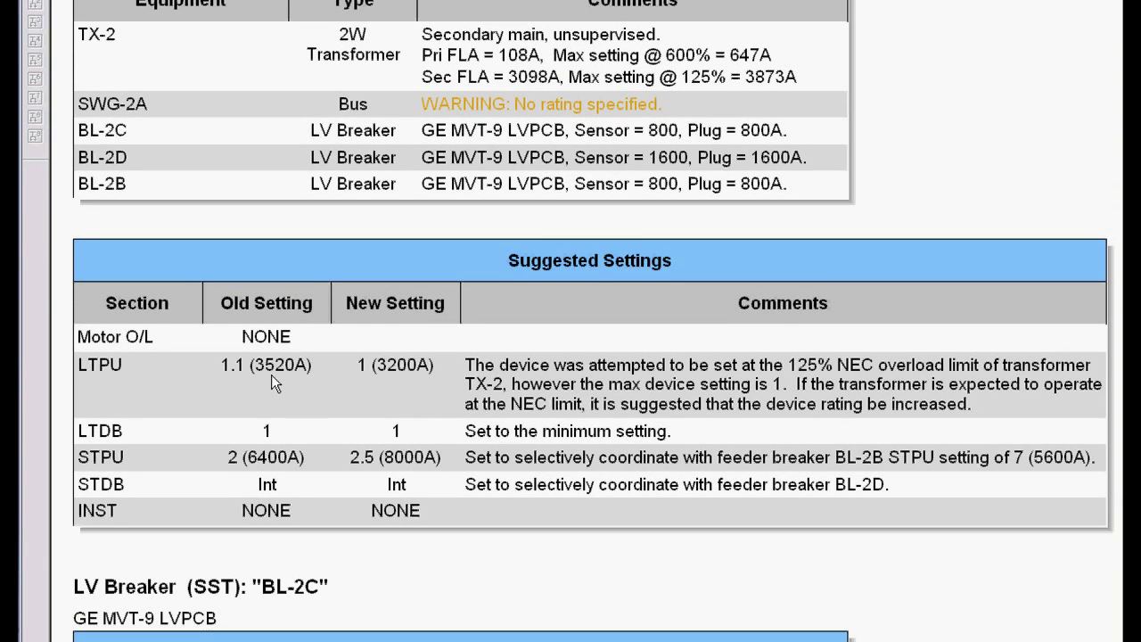
scroll(271, 374, "down", 1)
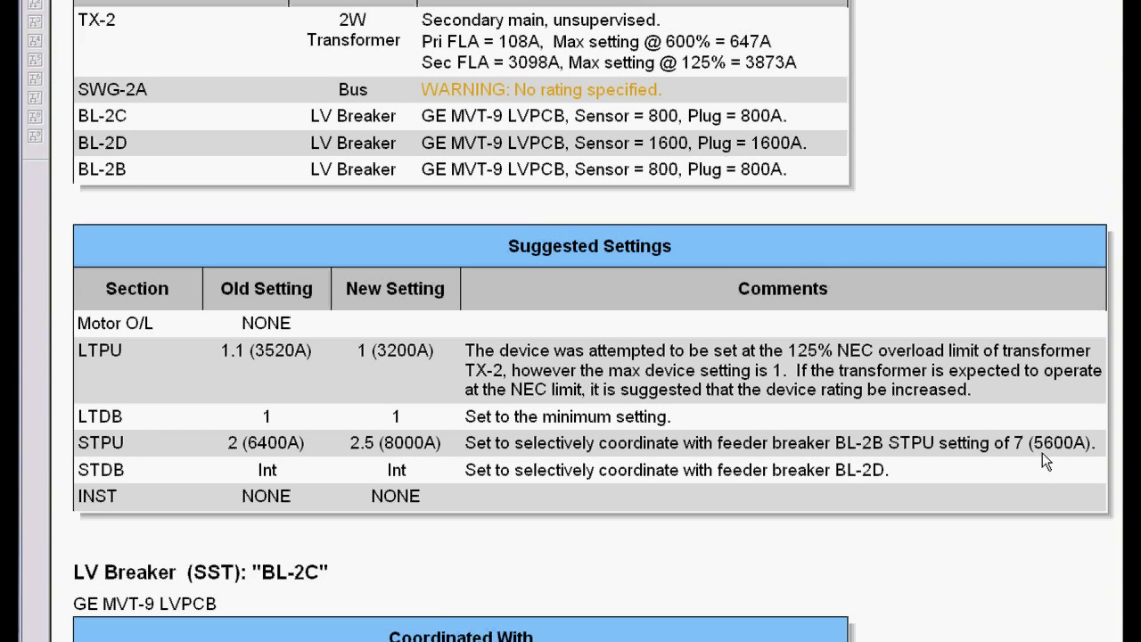
scroll(1045, 459, "down", 5)
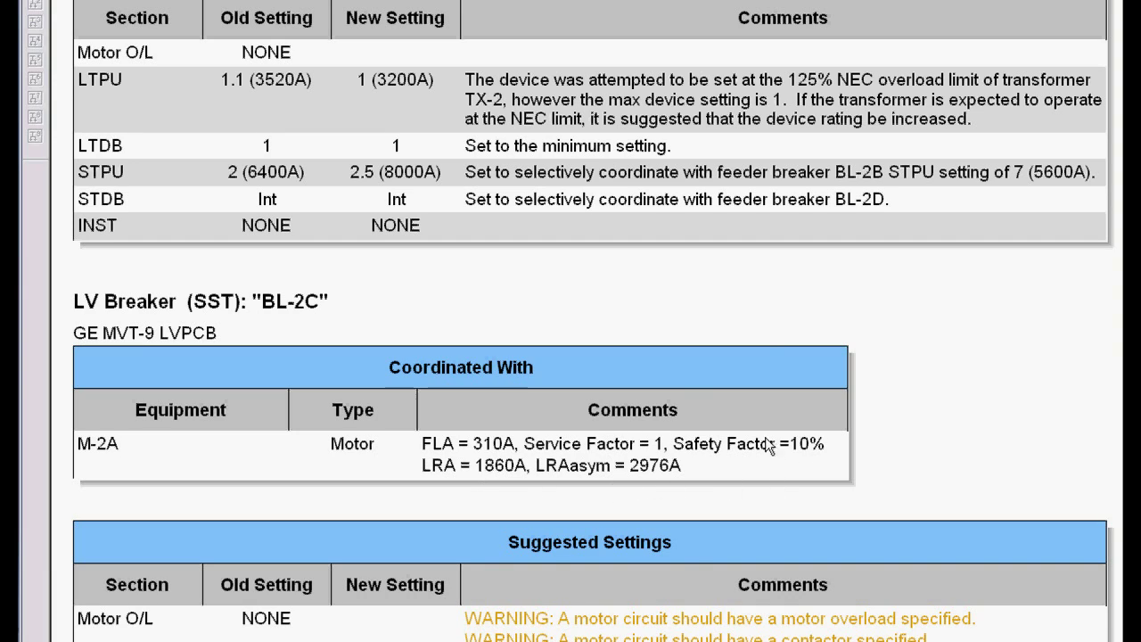
scroll(682, 378, "down", 1)
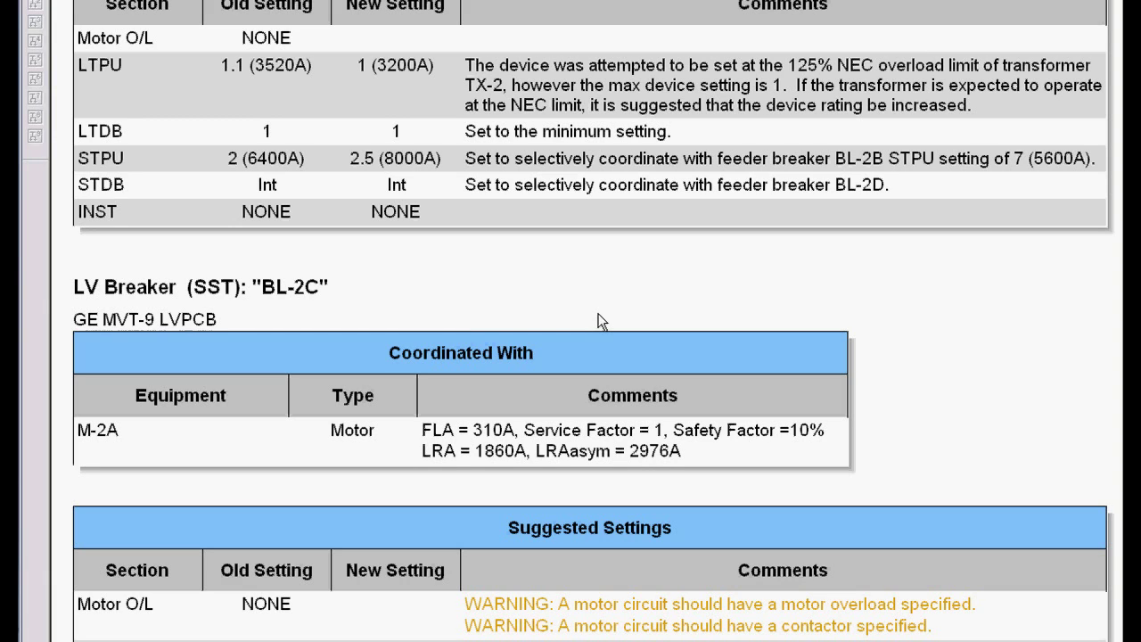
scroll(602, 356, "down", 1)
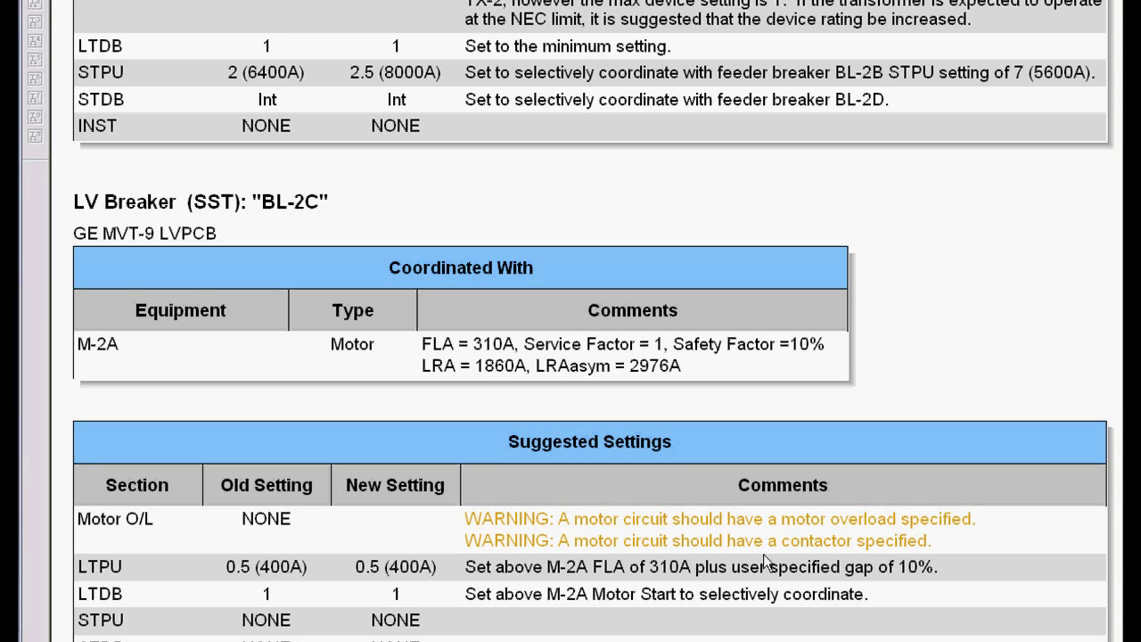
scroll(763, 554, "down", 3)
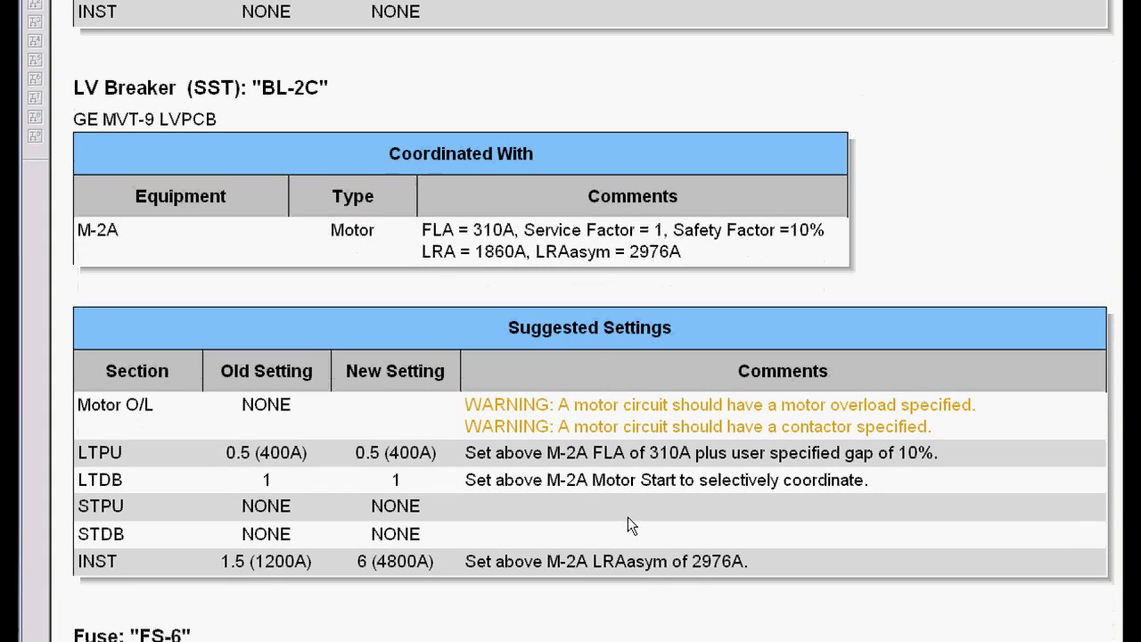
scroll(516, 554, "down", 9)
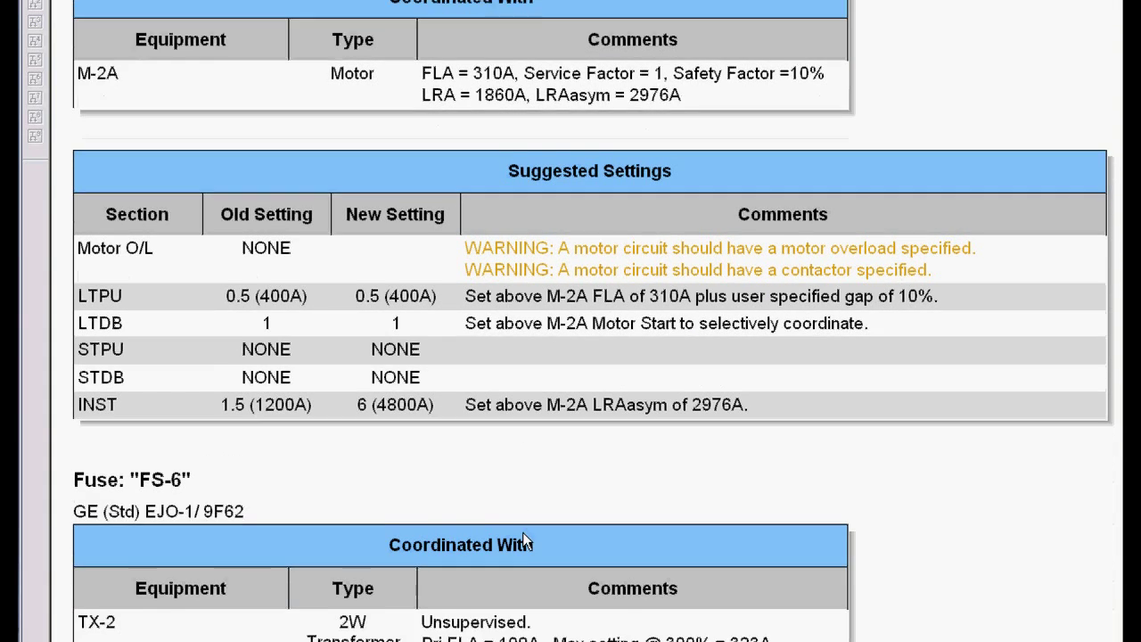
scroll(520, 546, "down", 2)
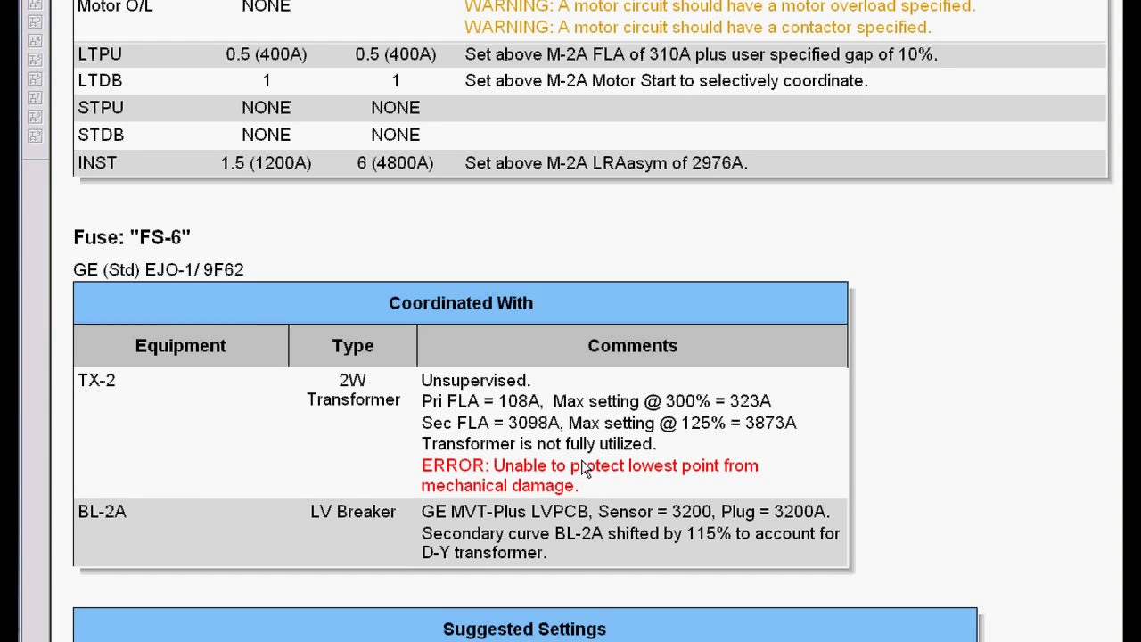
Scroll the report to R-6_A's suggested settings: Tap 2.71, Time Dial 0.6, INST 9.99
scroll(580, 474, "down", 2)
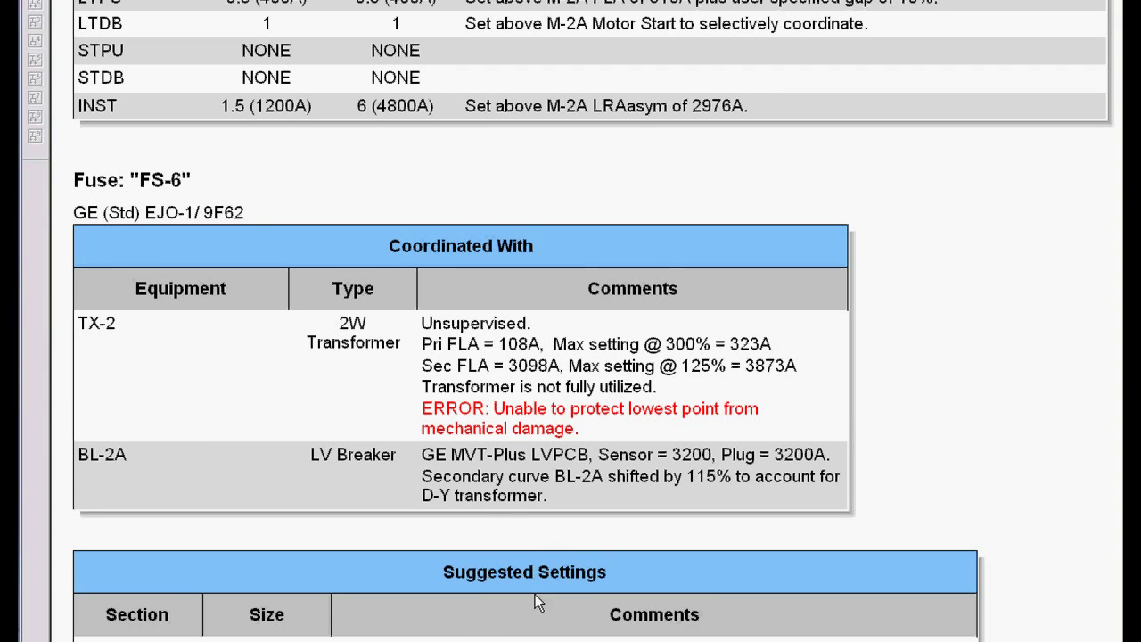
scroll(535, 594, "down", 3)
scroll(539, 597, "down", 15)
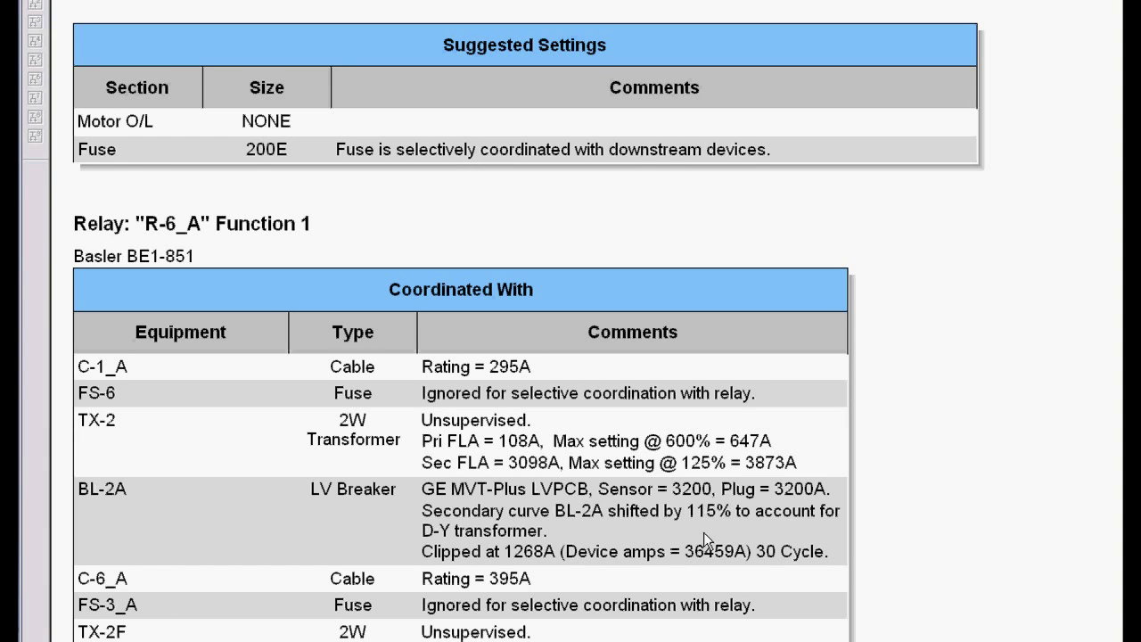
scroll(566, 520, "down", 3)
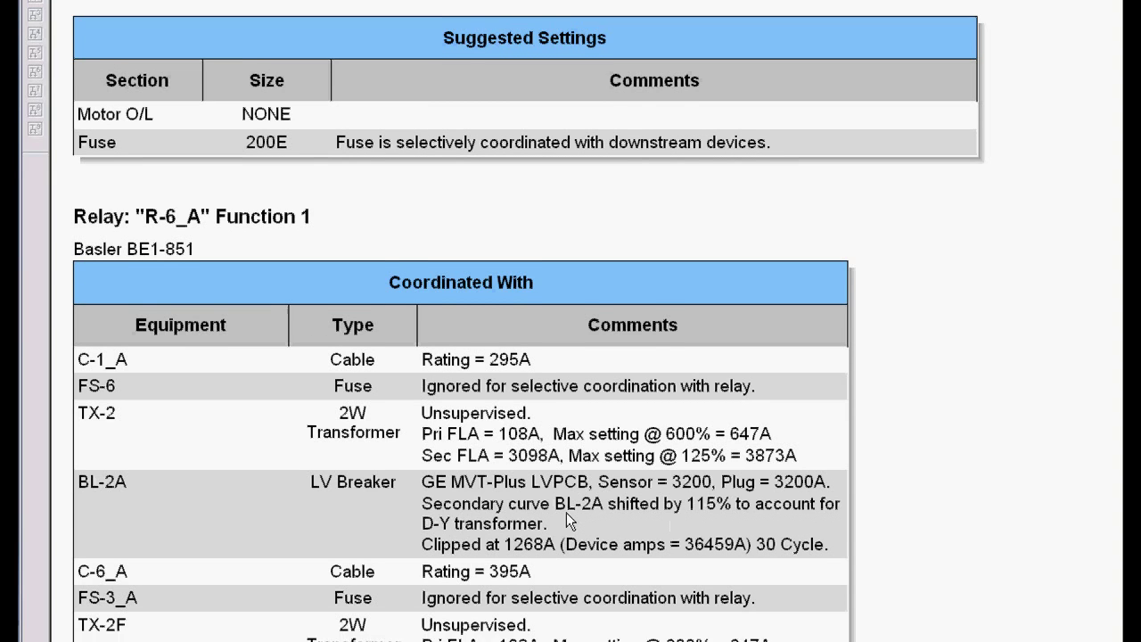
scroll(566, 496, "down", 2)
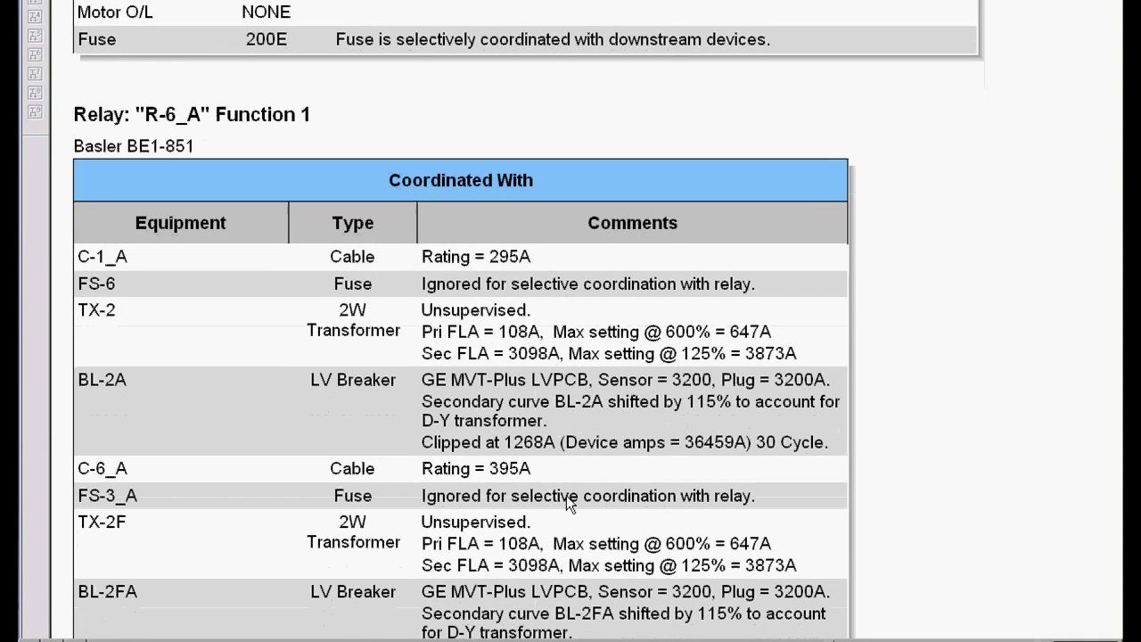
scroll(566, 495, "down", 5)
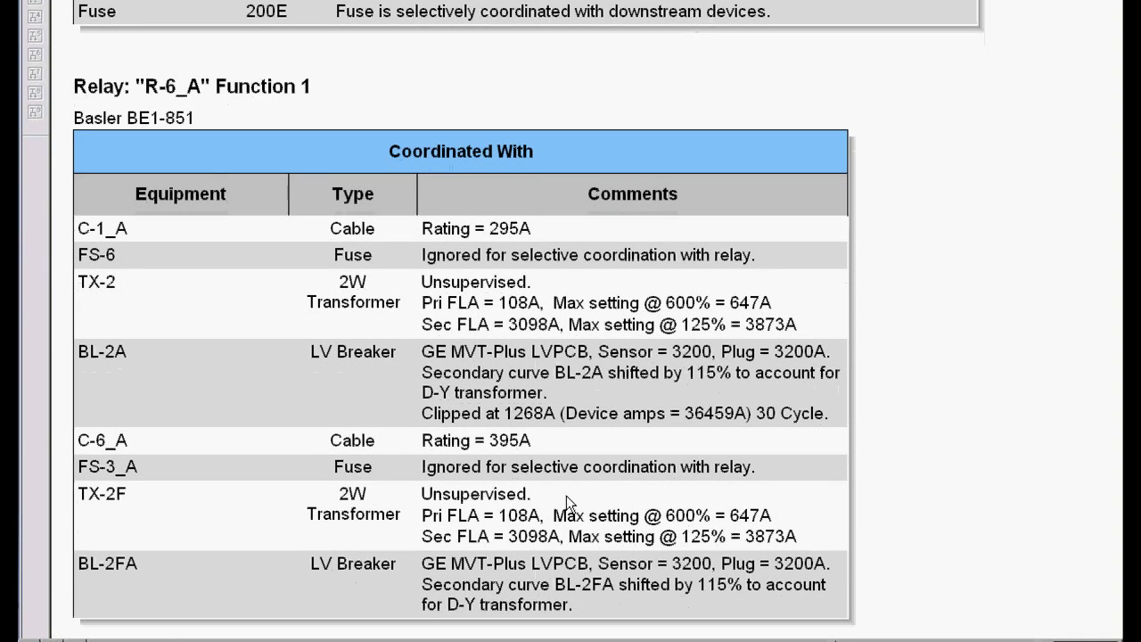
scroll(416, 483, "down", 2)
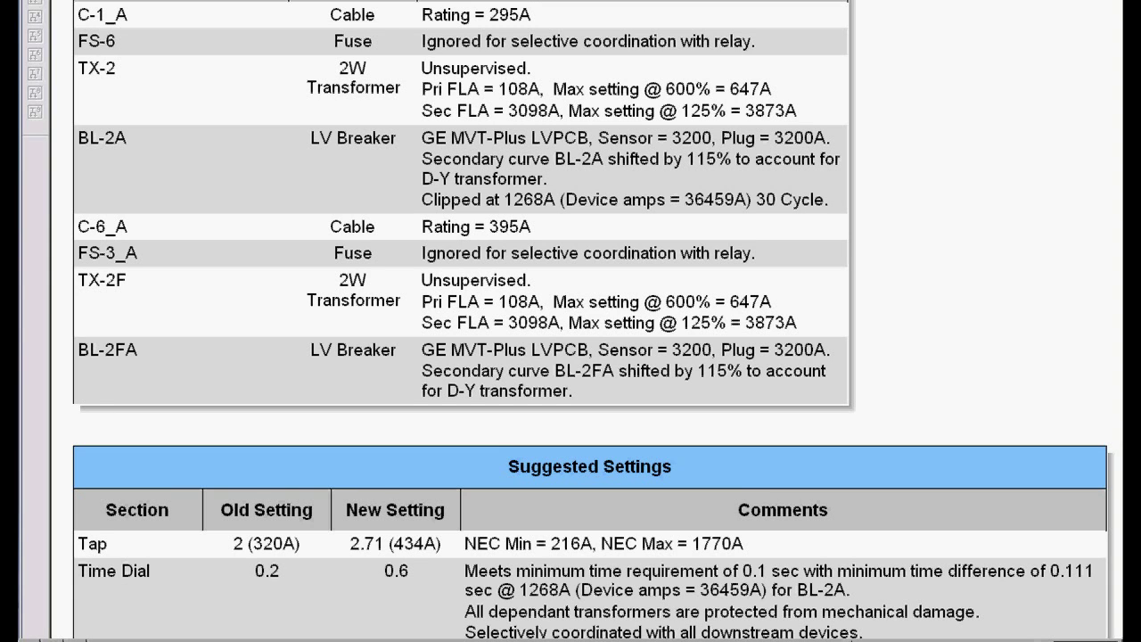
scroll(571, 321, "up", 2)
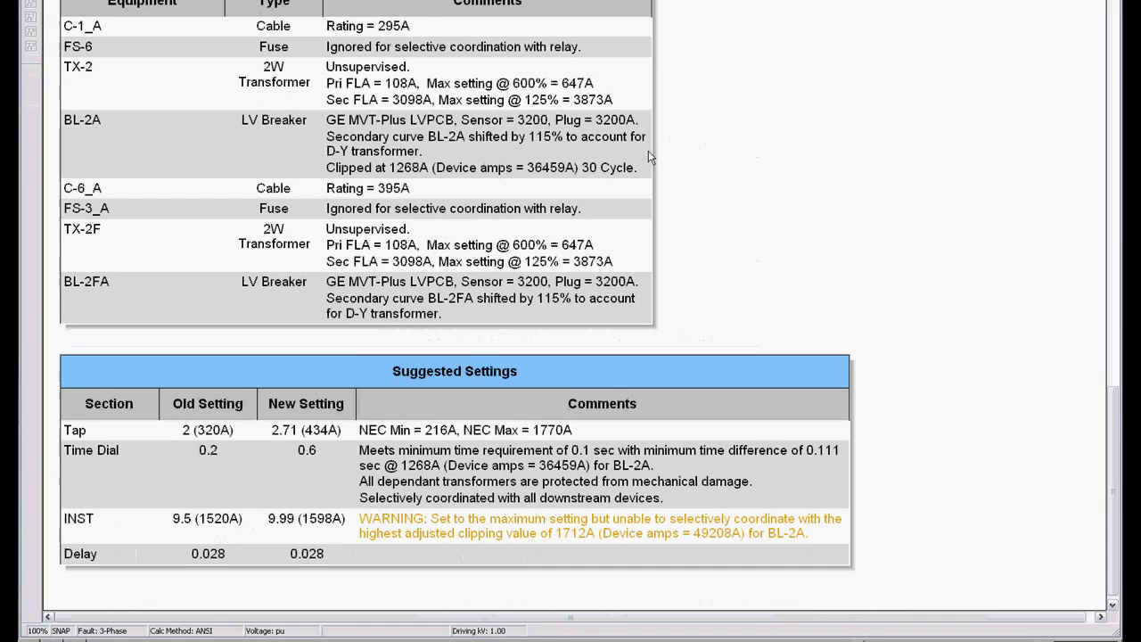
Open the TCC settings report from the File menu, leaving the report's export menu unused
right_click(733, 143)
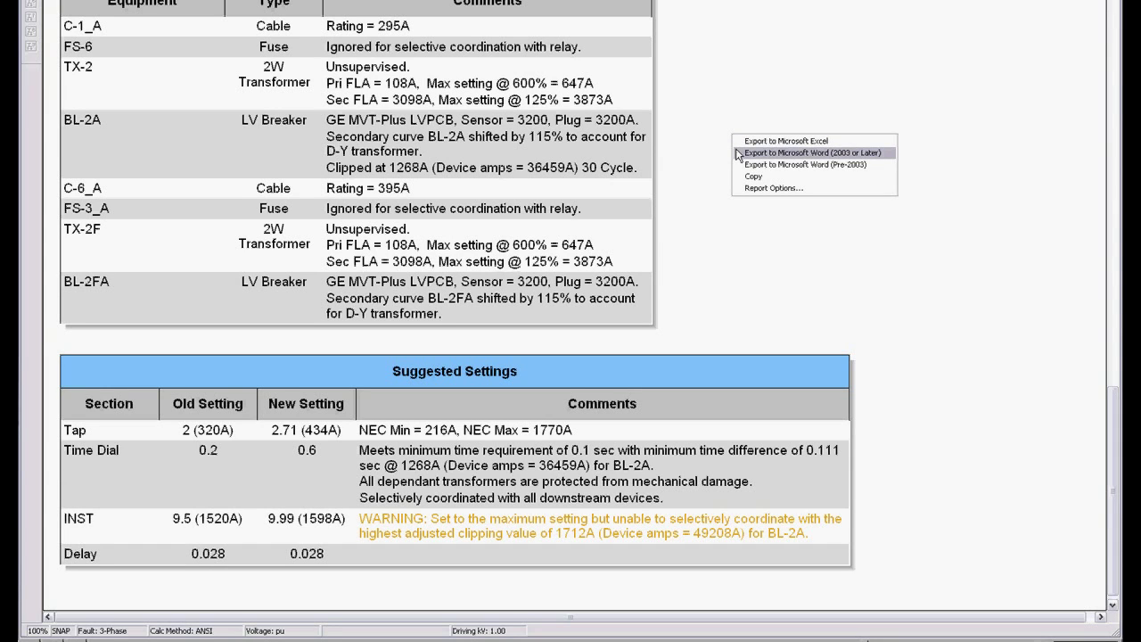
left_click(711, 159)
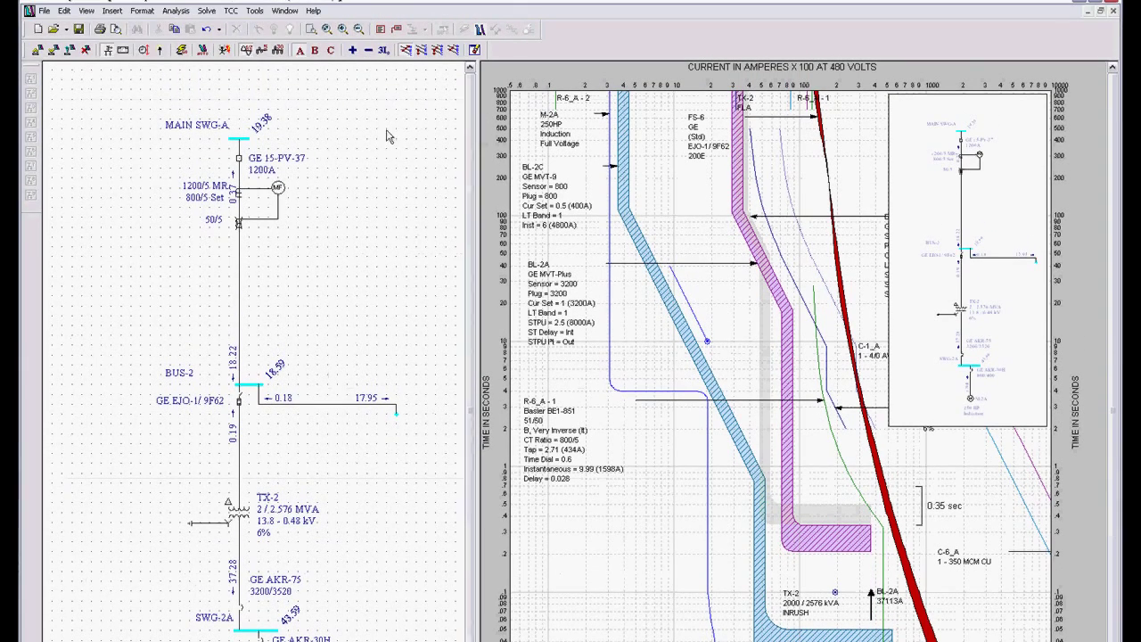
left_click(44, 11)
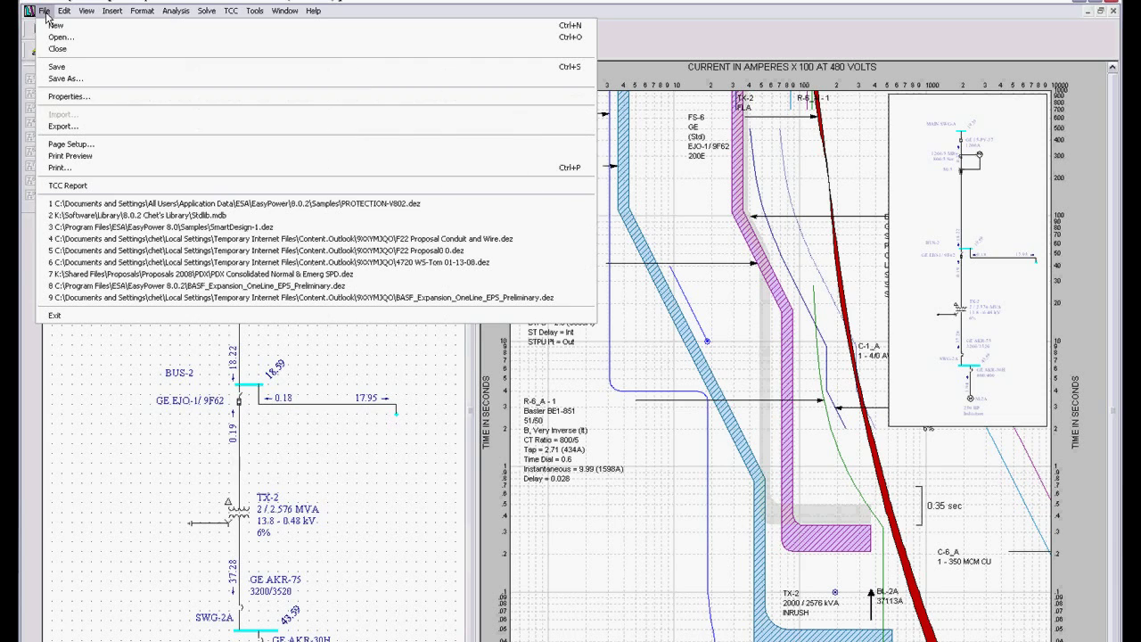
left_click(67, 185)
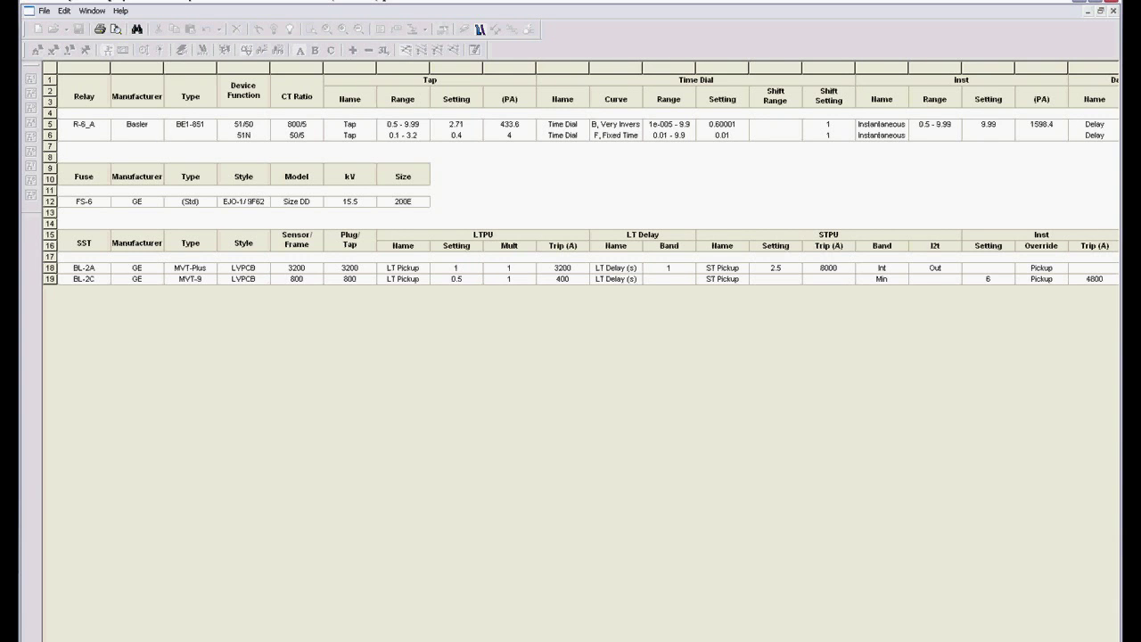
Close the settings report and table to return to the one-line and TCC plot
left_click(1113, 11)
left_click(1113, 11)
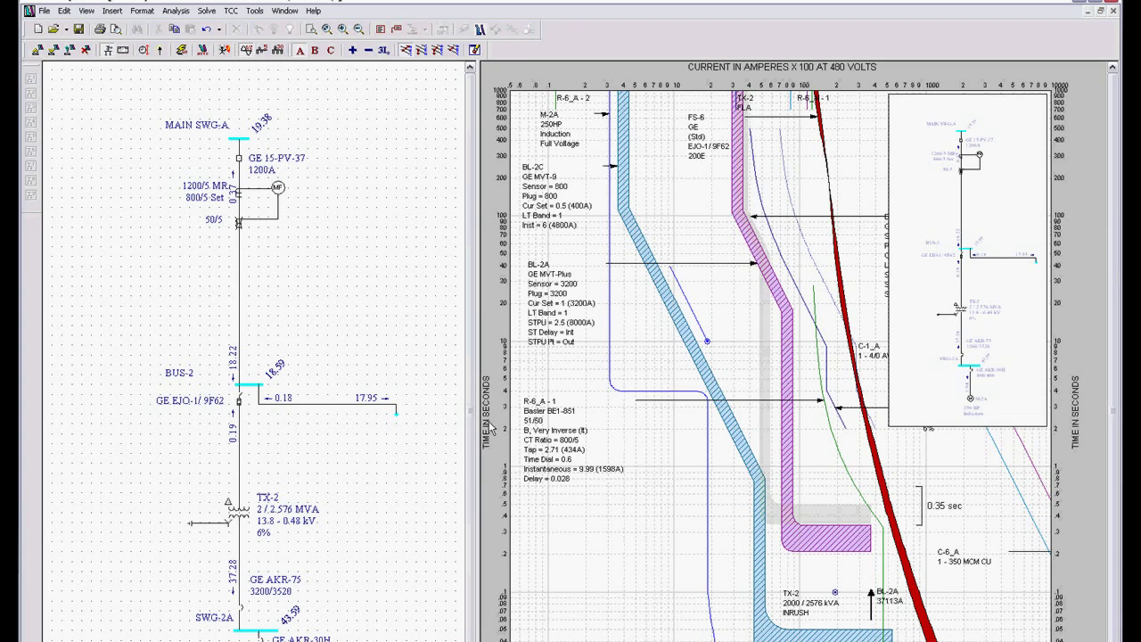
scroll(386, 510, "up", 3)
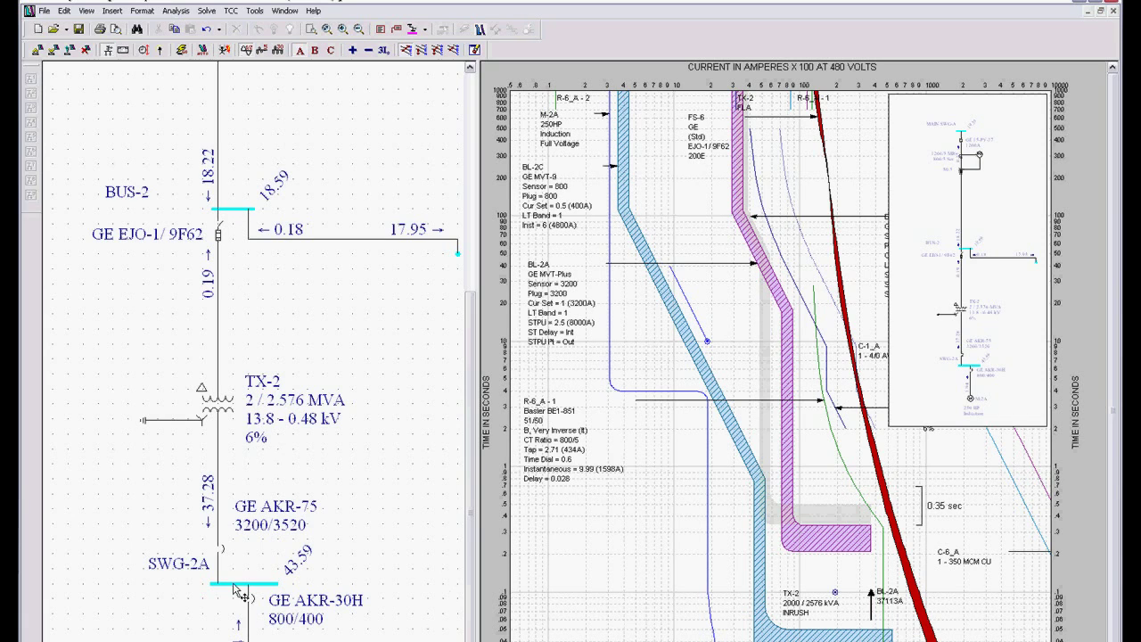
Move the fault to SWG-2A to add BL-2A, refresh results, then close the TCC plot
left_click(239, 586)
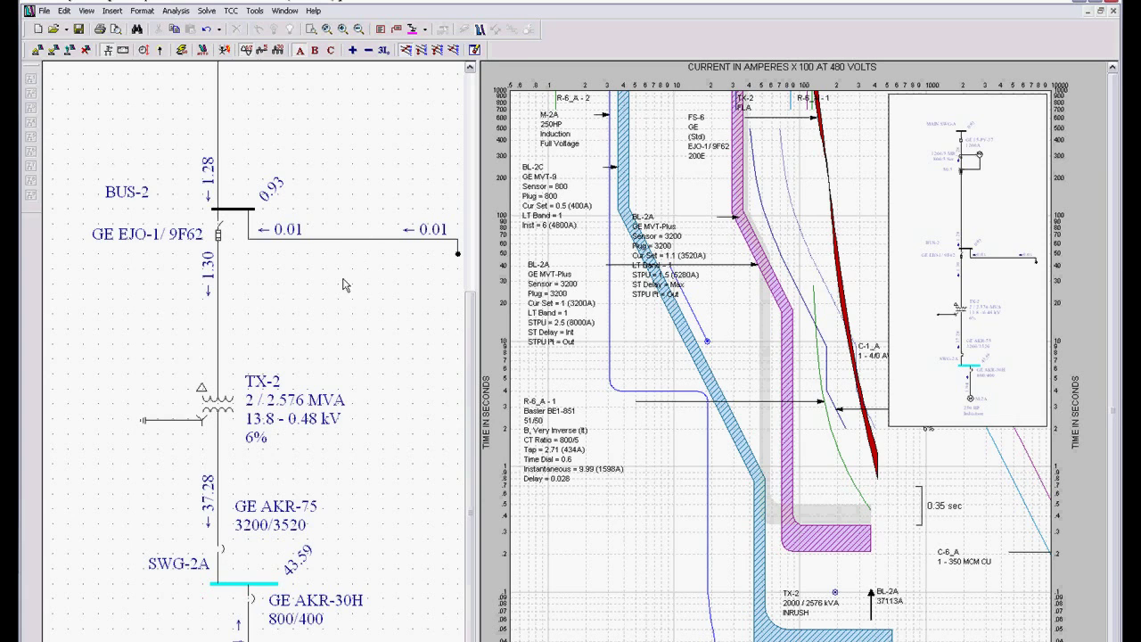
left_click(182, 50)
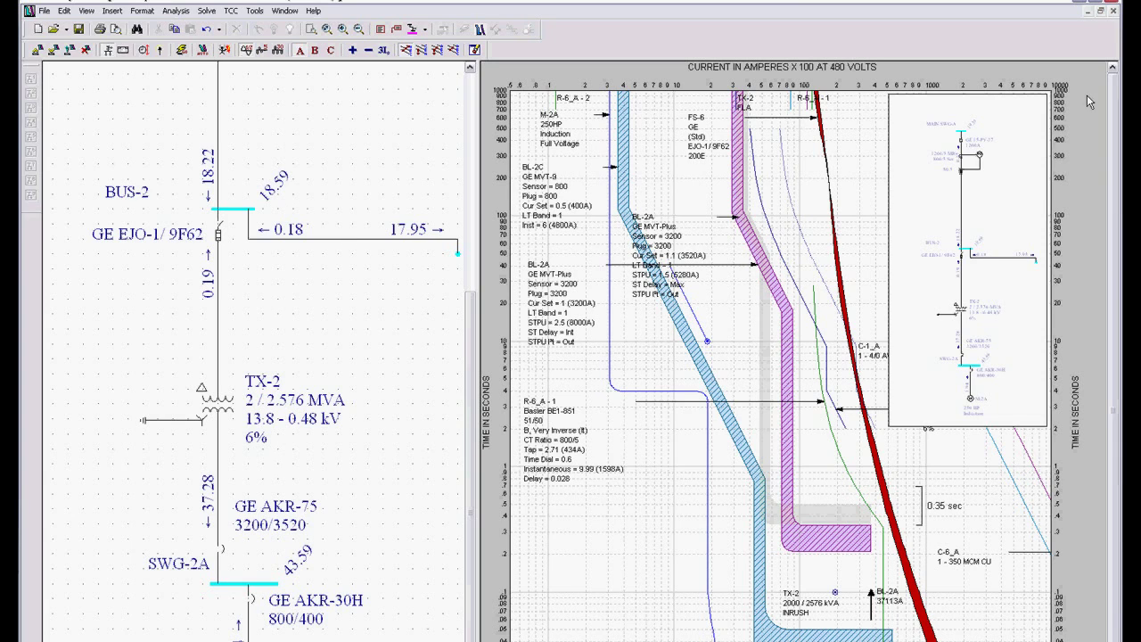
left_click(1112, 12)
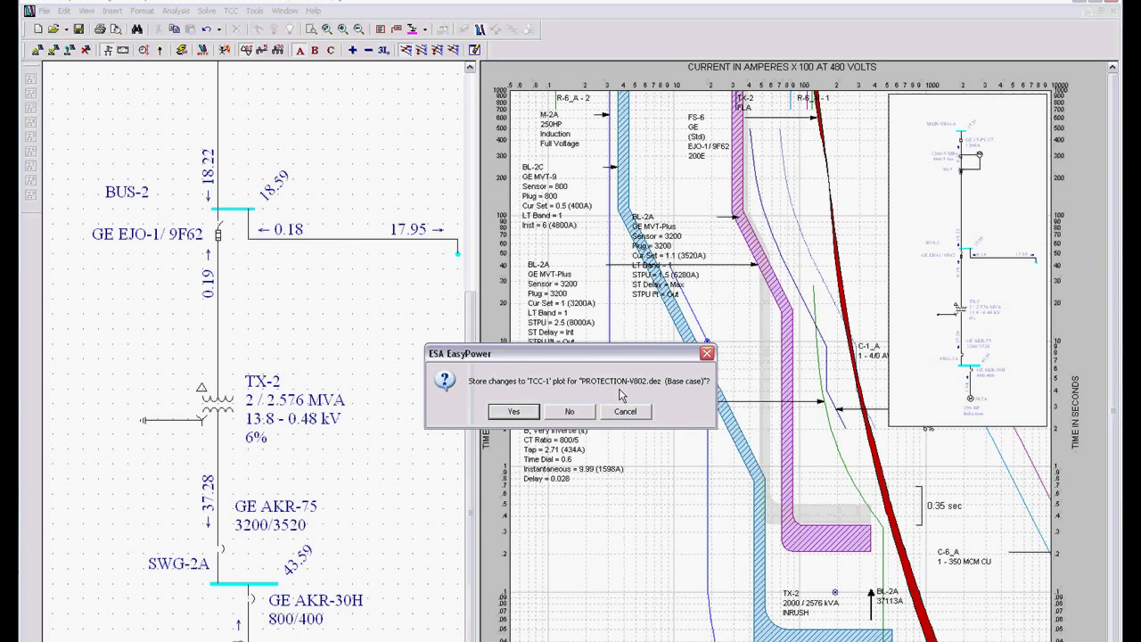
Decline storing the TCC-1 changes and run sequence of events for a fault on SWG-2A
left_click(568, 412)
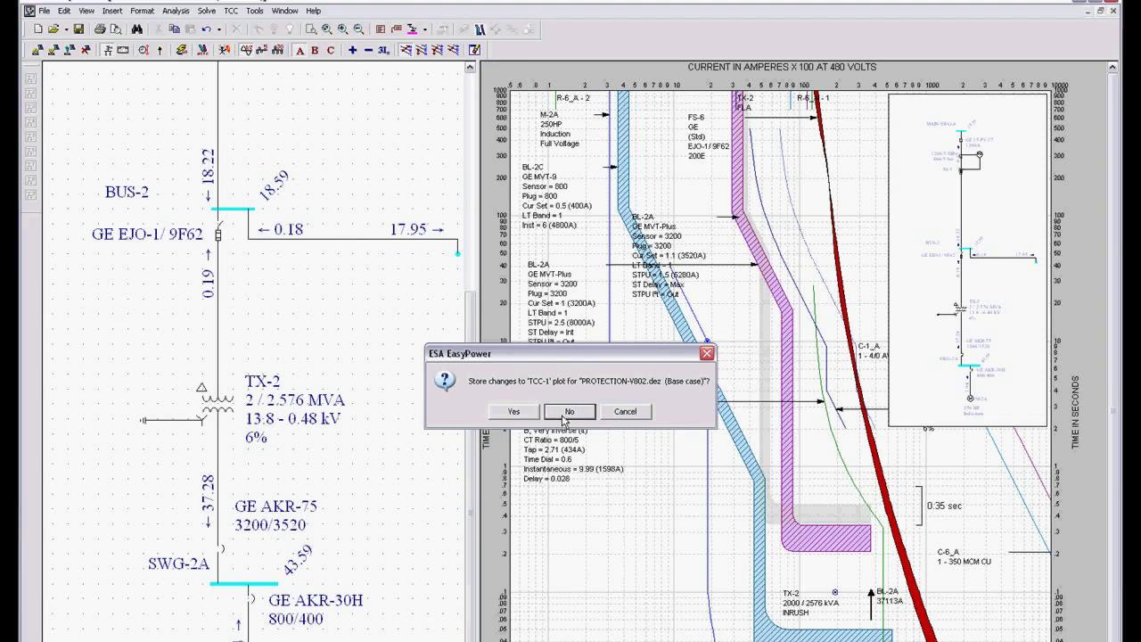
scroll(542, 579, "up", 2)
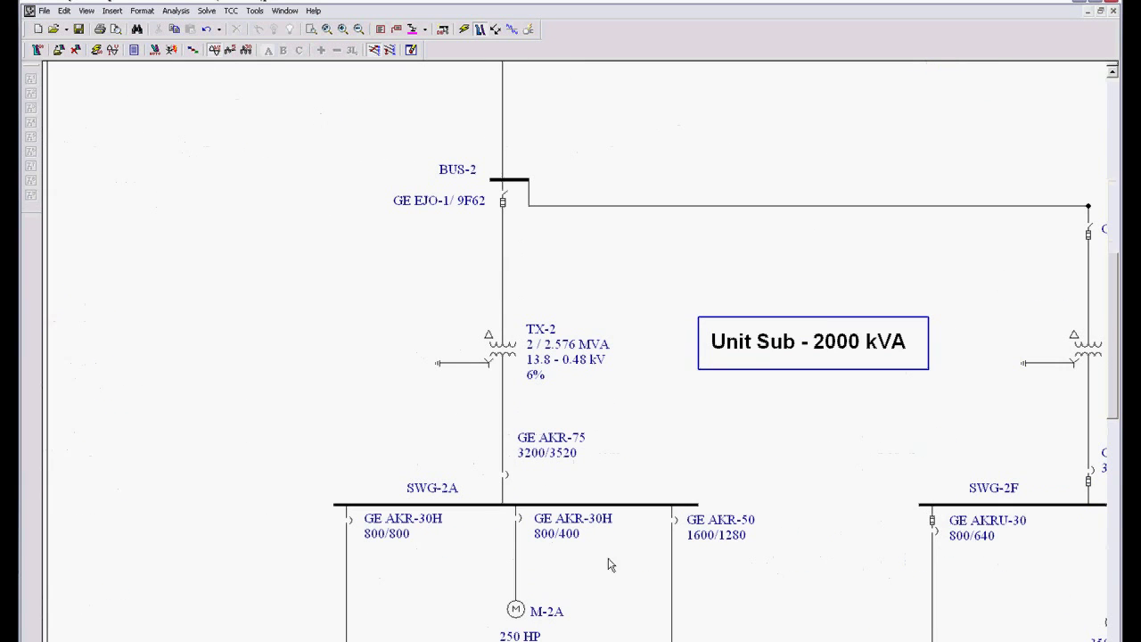
left_click(486, 506)
scroll(489, 521, "up", 1)
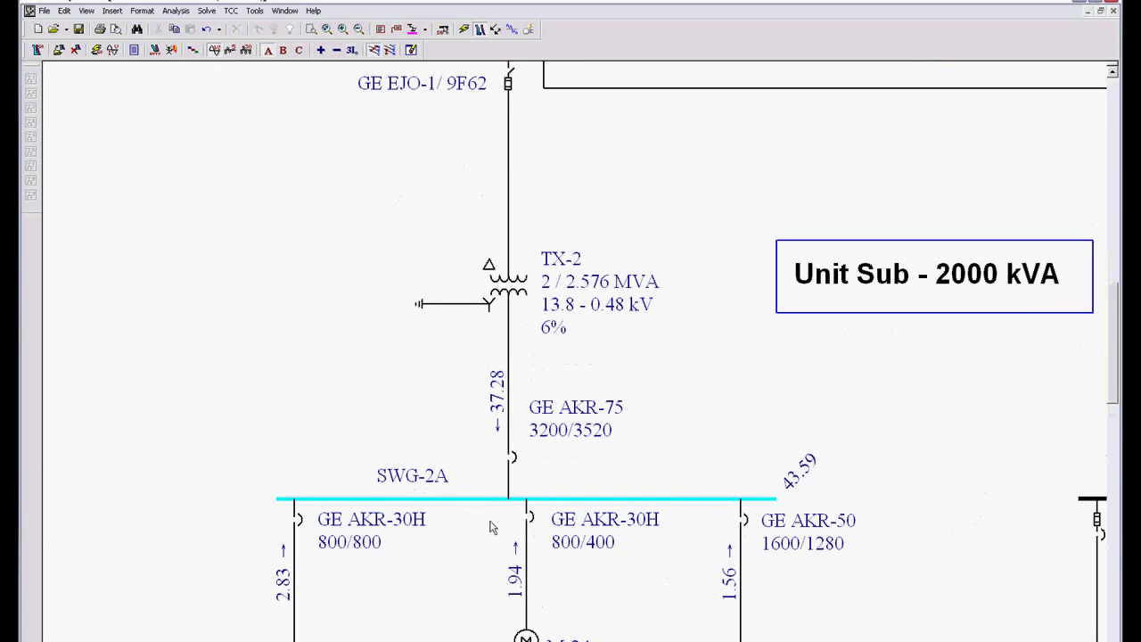
left_click(195, 50)
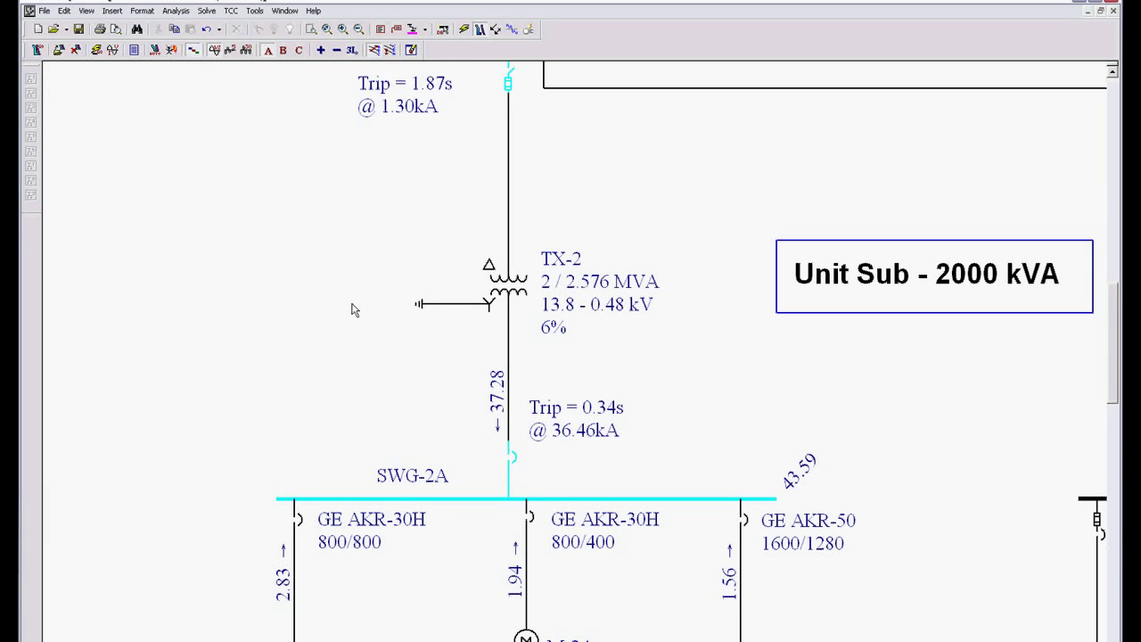
Pan the one-line to read trip times: 1.87s @ 1.30kA at BUS-2, 0.44s @ 1.28kA at the relay
scroll(371, 349, "up", 1)
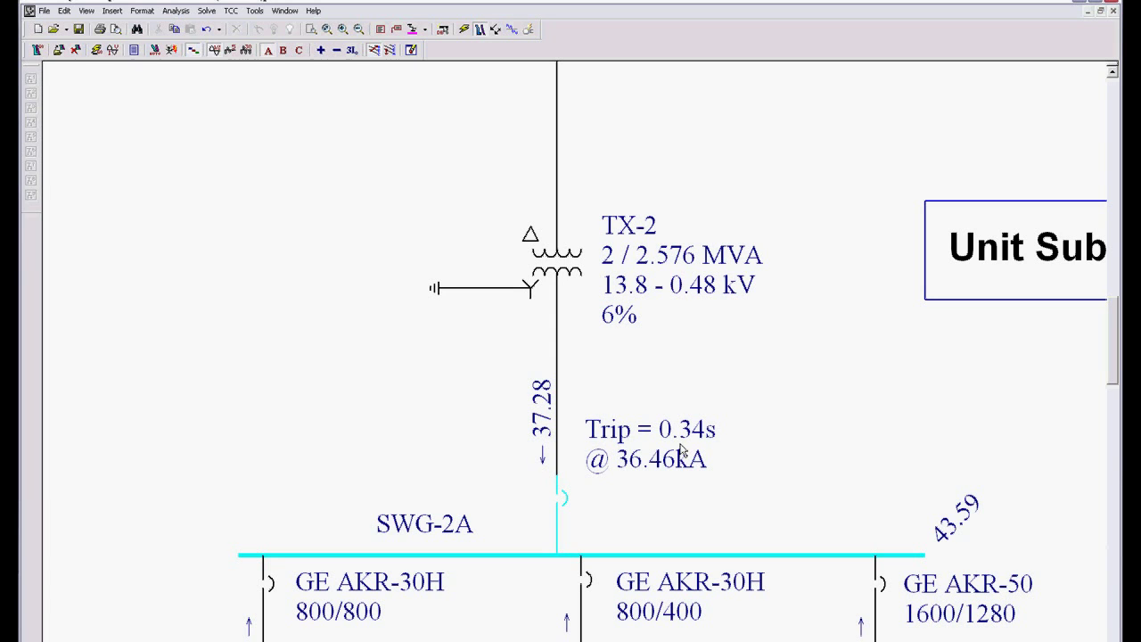
scroll(642, 364, "up", 3)
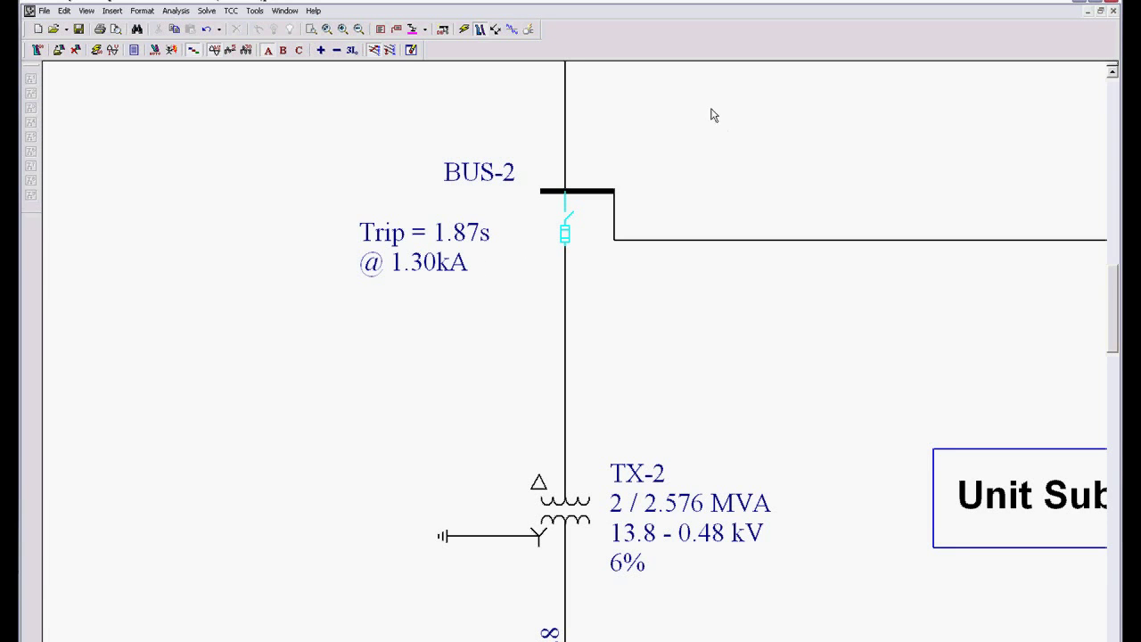
left_click_drag(711, 115, 693, 178)
left_click_drag(636, 408, 601, 590)
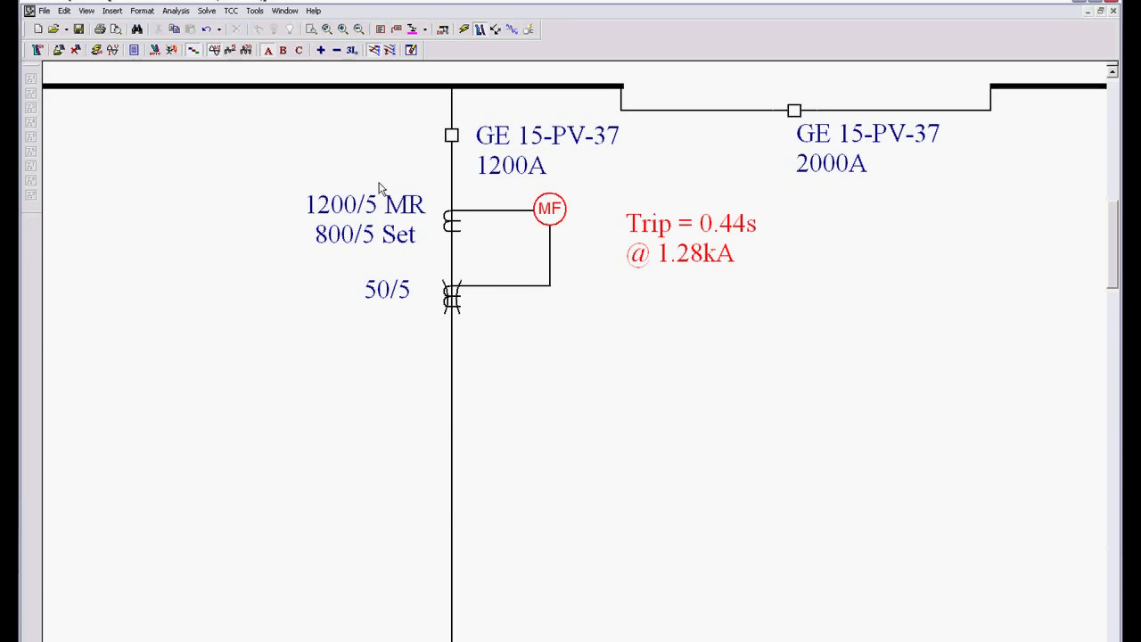
left_click(285, 11)
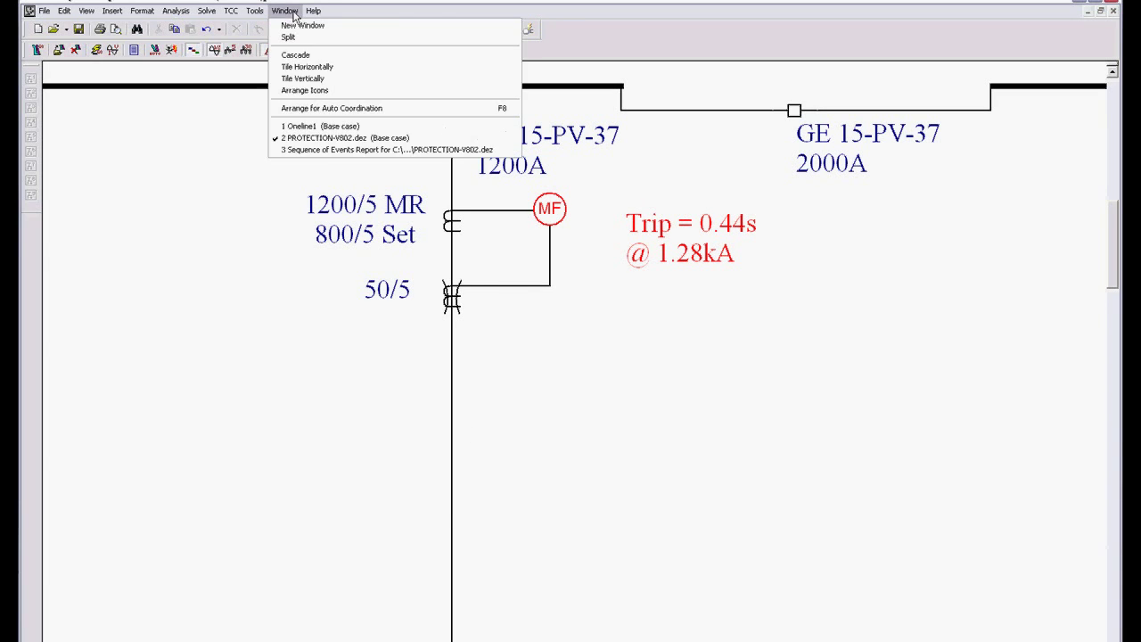
left_click(319, 148)
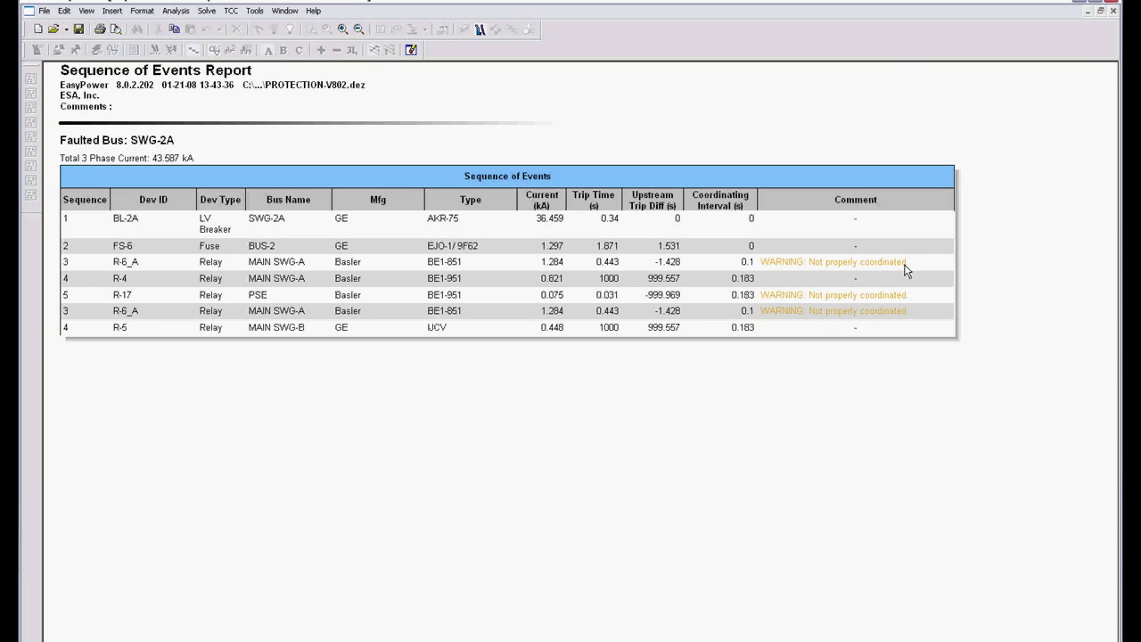
left_click(1112, 11)
scroll(925, 282, "down", 2)
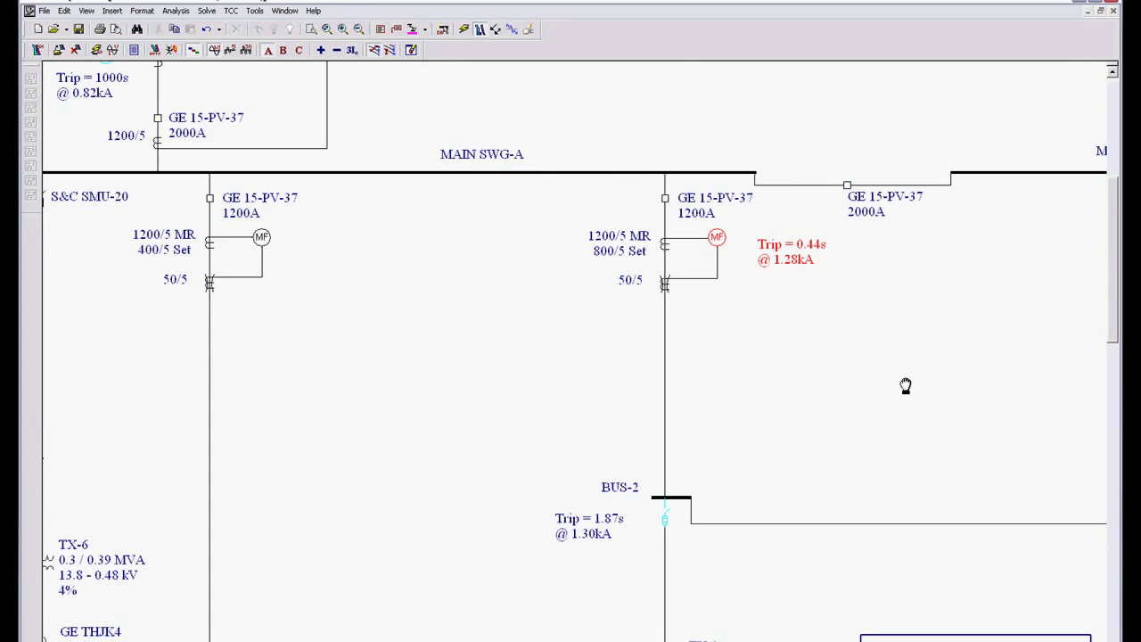
scroll(905, 385, "down", 3)
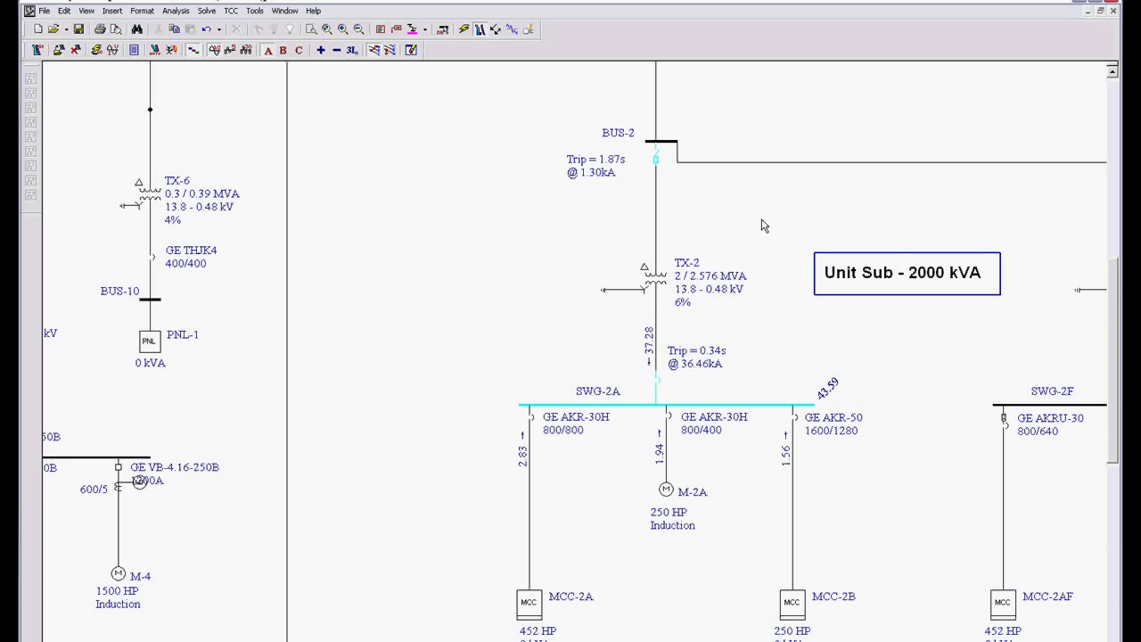